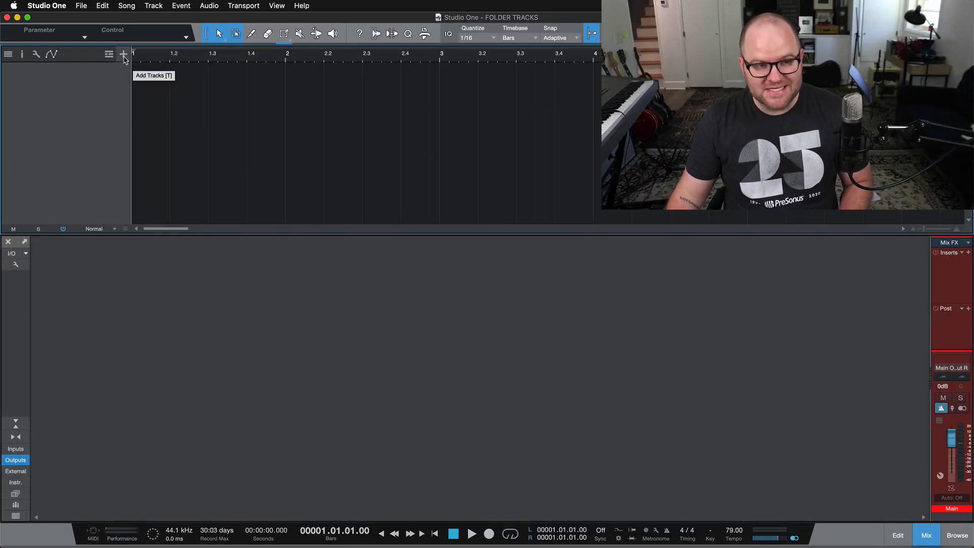
Add one folder-type track named FODER and make it about three times taller in the arrangement.
click(124, 56)
click(472, 159)
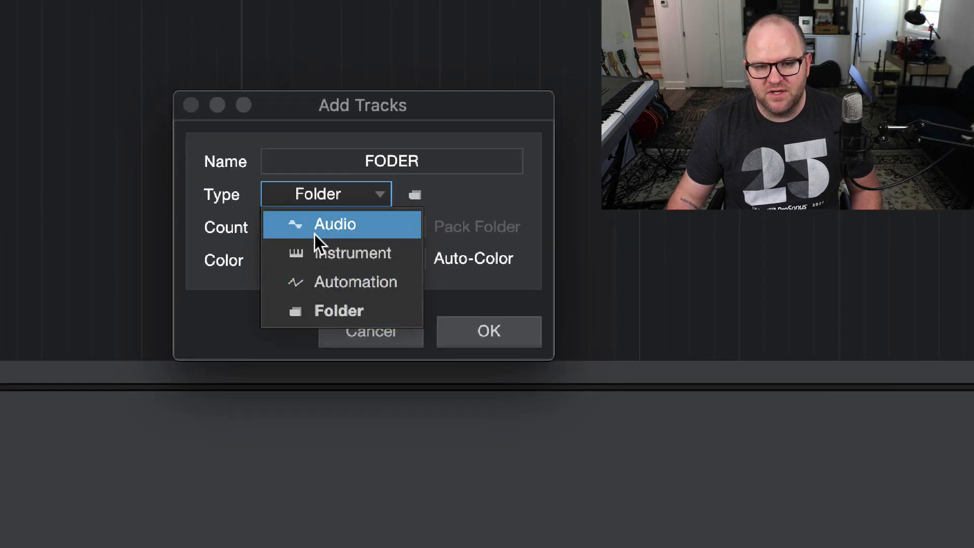
click(315, 233)
click(318, 203)
click(324, 302)
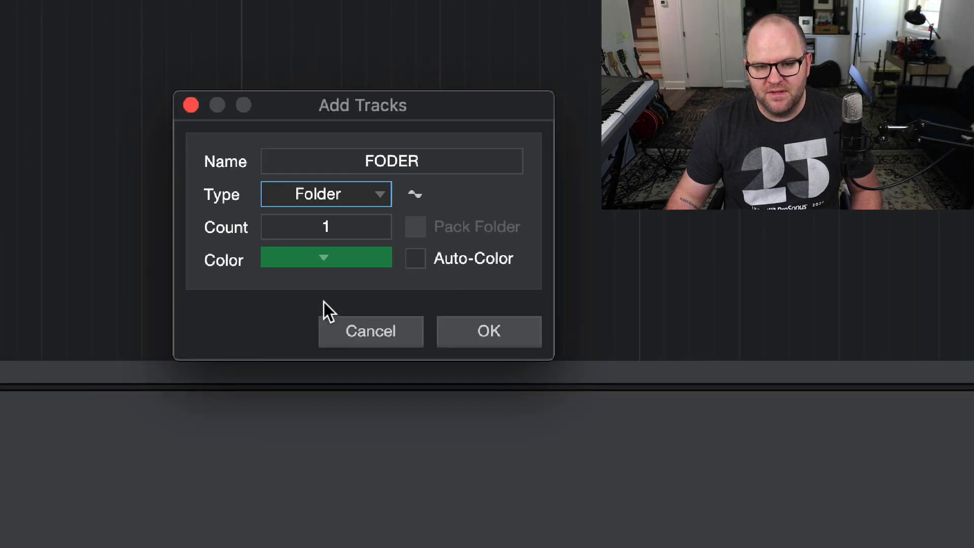
click(357, 154)
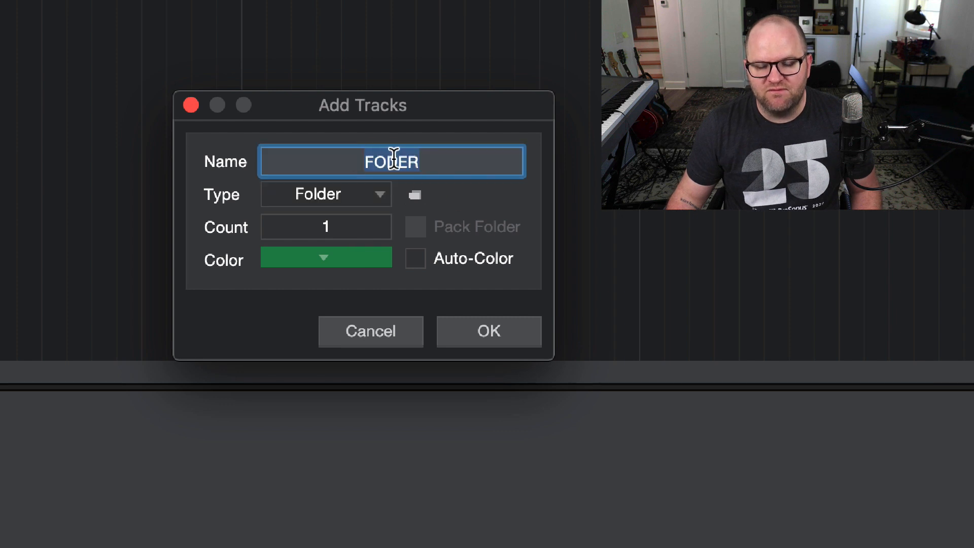
click(533, 212)
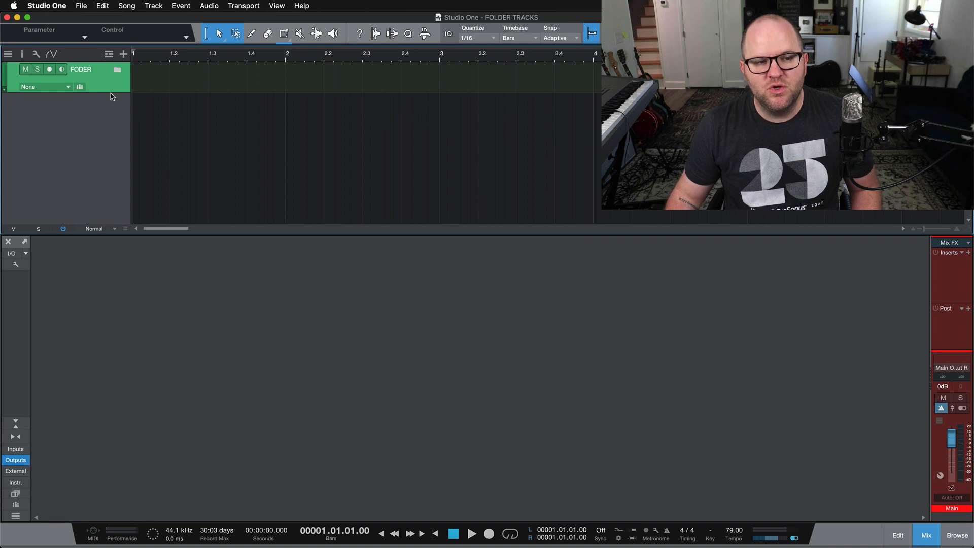
drag(111, 93, 111, 155)
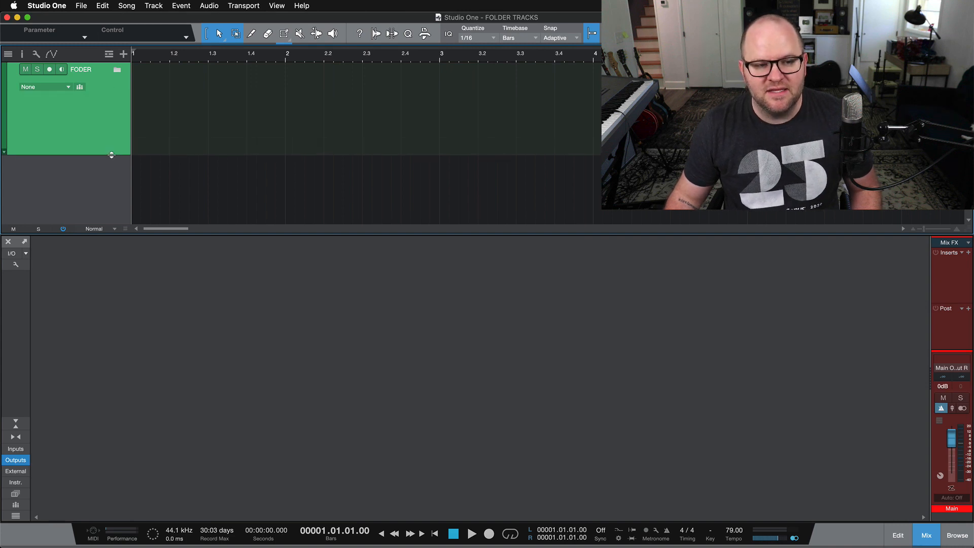
Switch to Finder and import all WAV files from the Fearfully and Wonderfully Made_104bpm folder into the arrangement below the FODER track.
key(super+Tab)
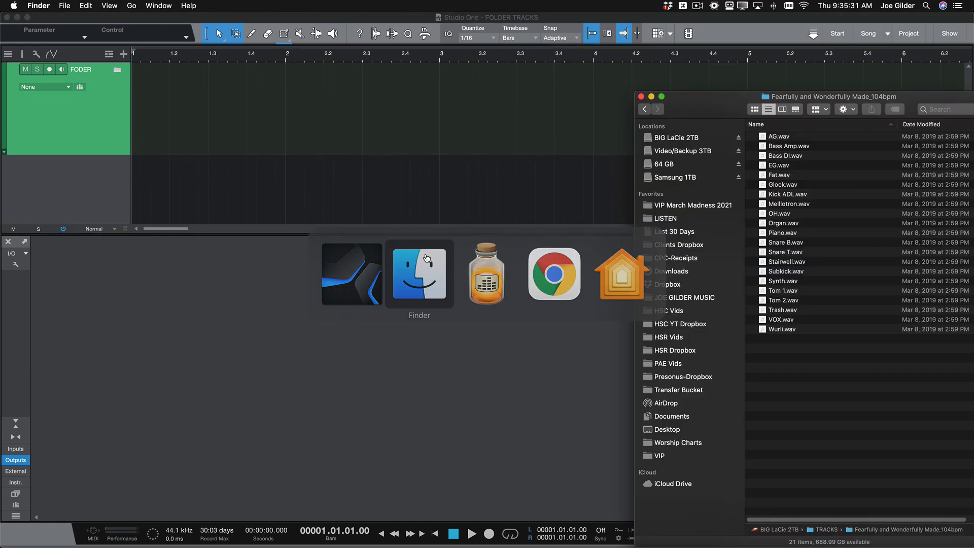
drag(700, 108, 578, 80)
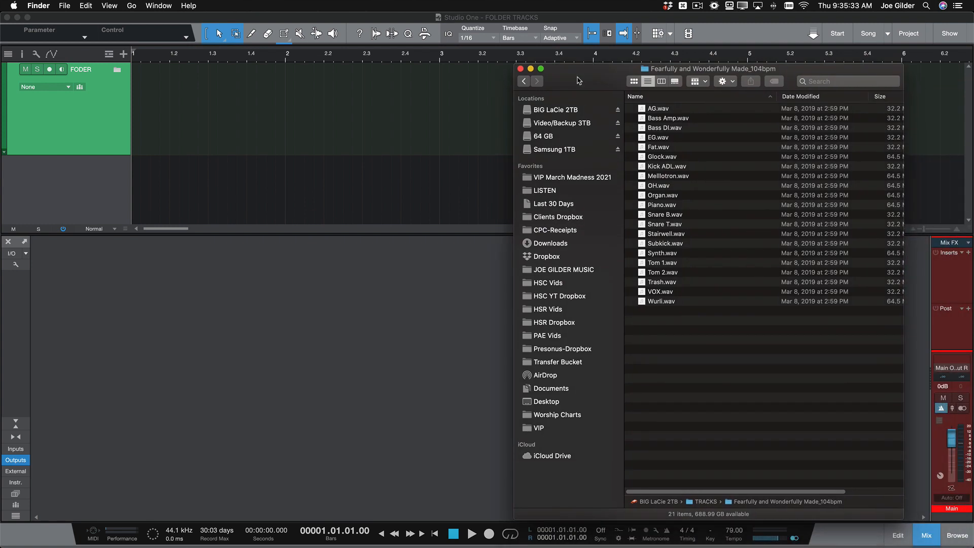
key(super+a)
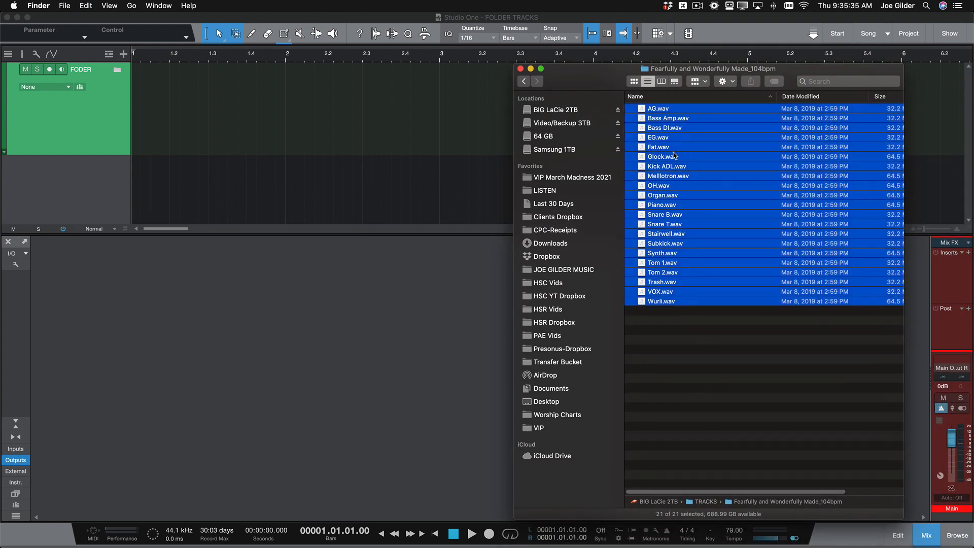
drag(675, 156, 141, 188)
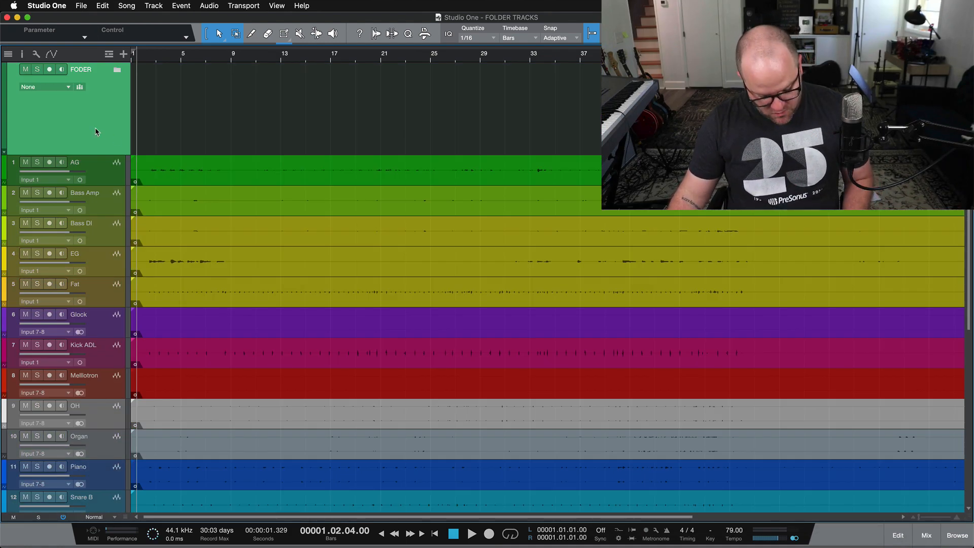
Duplicate the FODER folder track and rename the original folder BASS.
key(d)
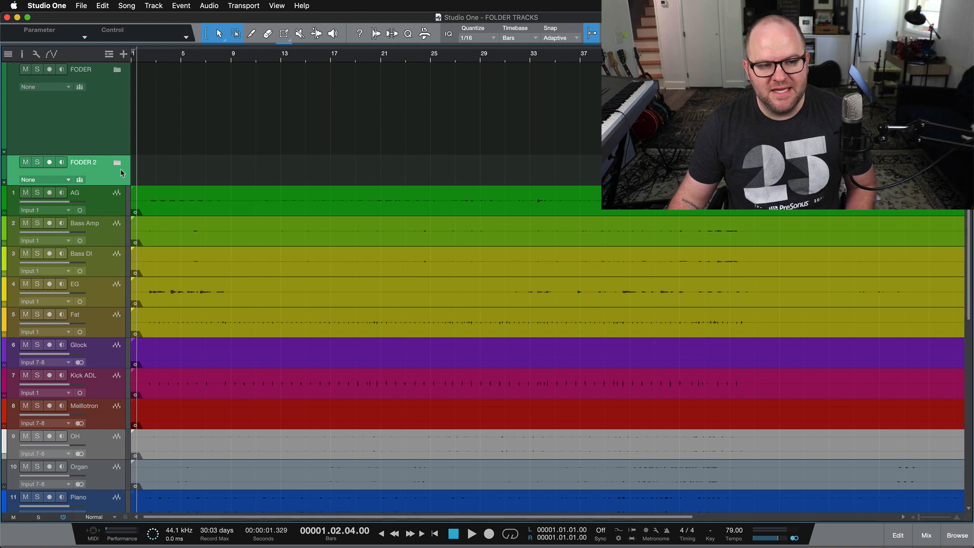
scroll(175, 174, up, 3)
scroll(175, 177, up, 3)
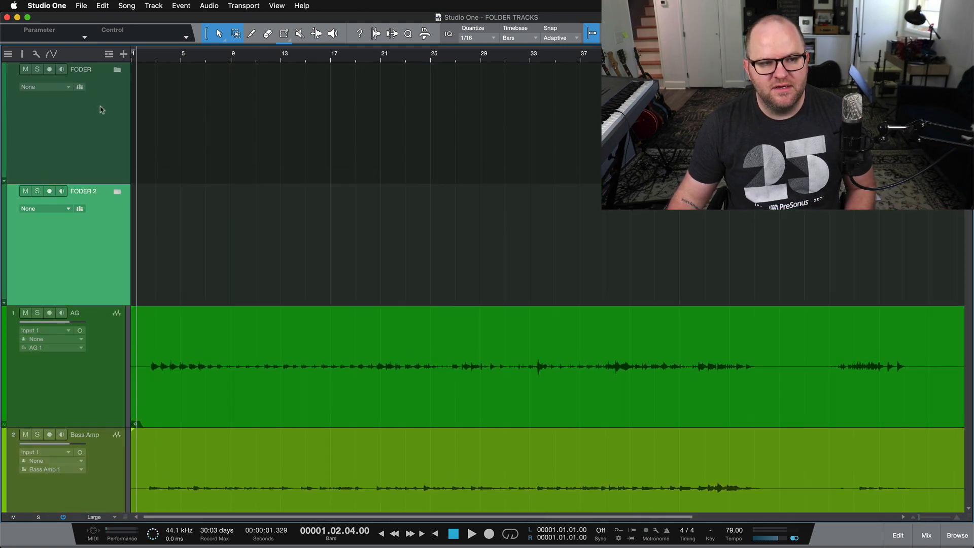
double_click(82, 70)
text(BASS)
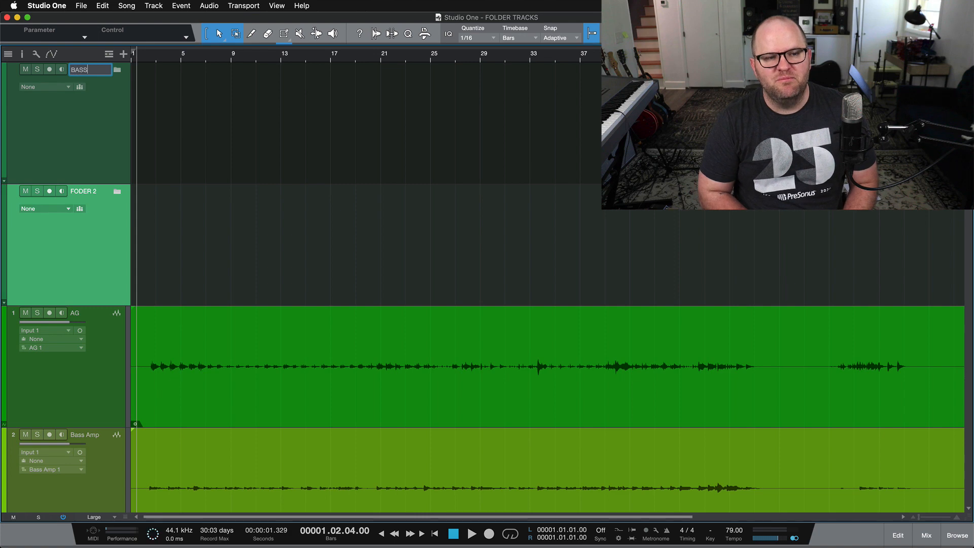
key(Return)
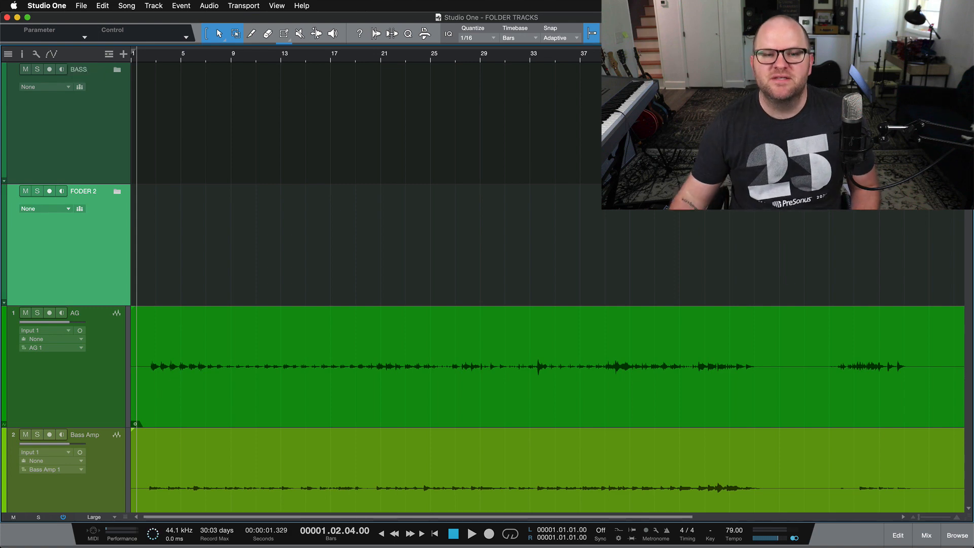
Move the Bass Amp and Bass DI tracks together into the BASS folder.
scroll(248, 186, down, 1)
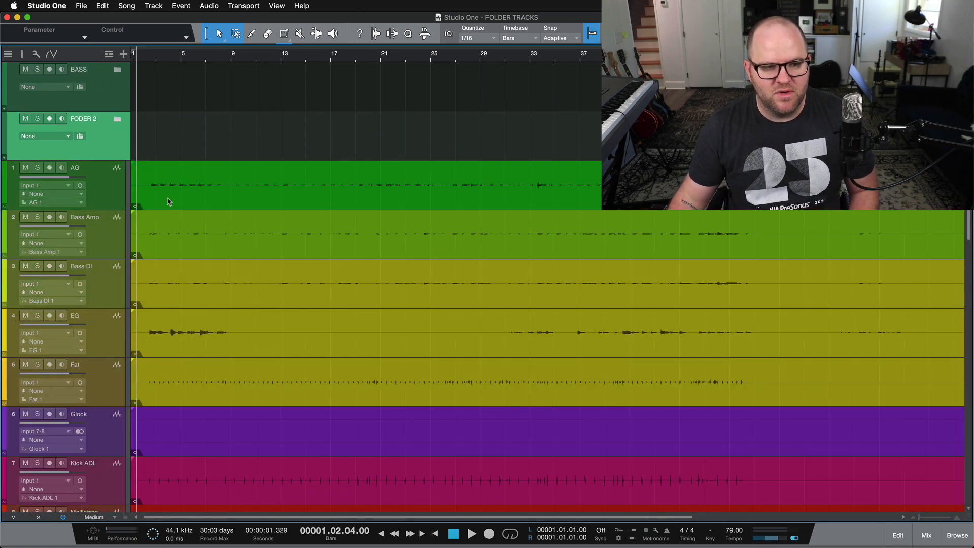
click(113, 231)
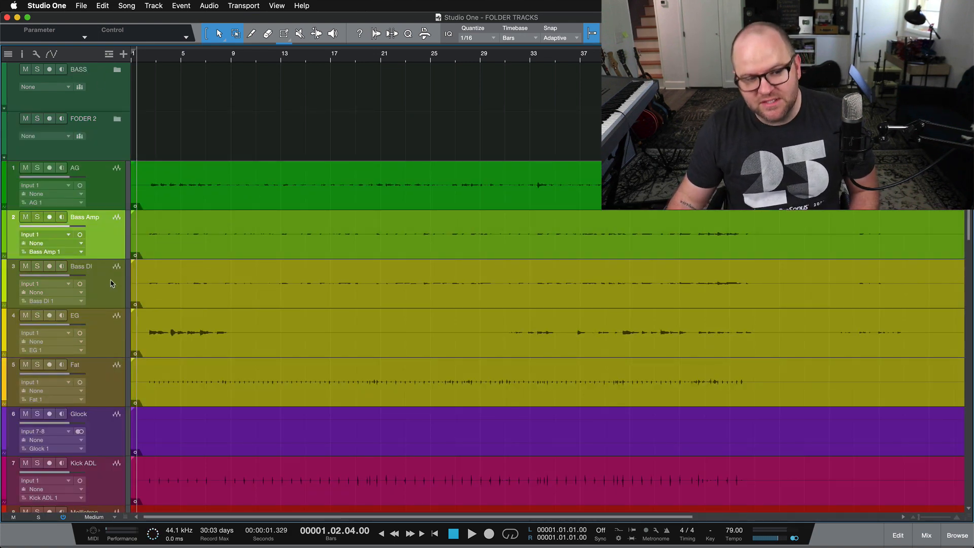
click(112, 283)
shift+click(108, 241)
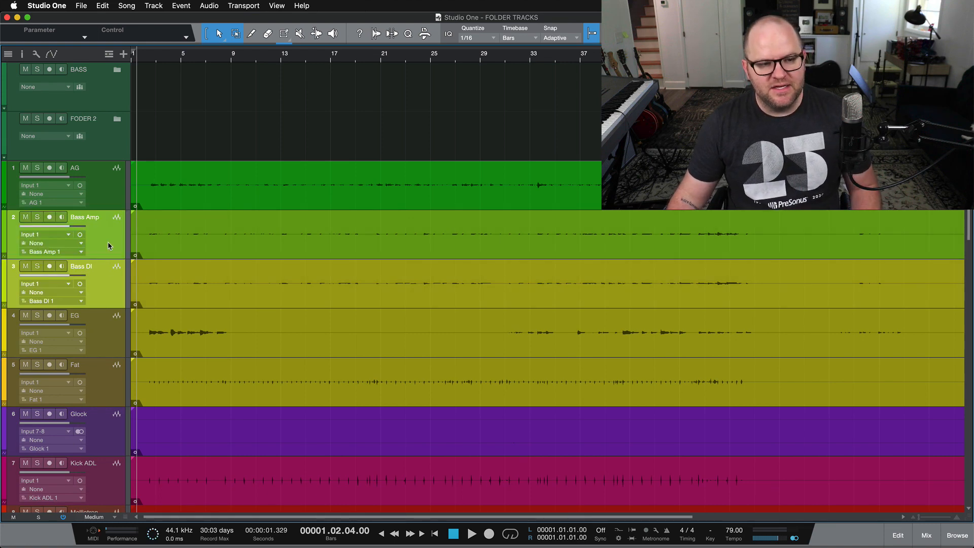
drag(107, 242, 112, 97)
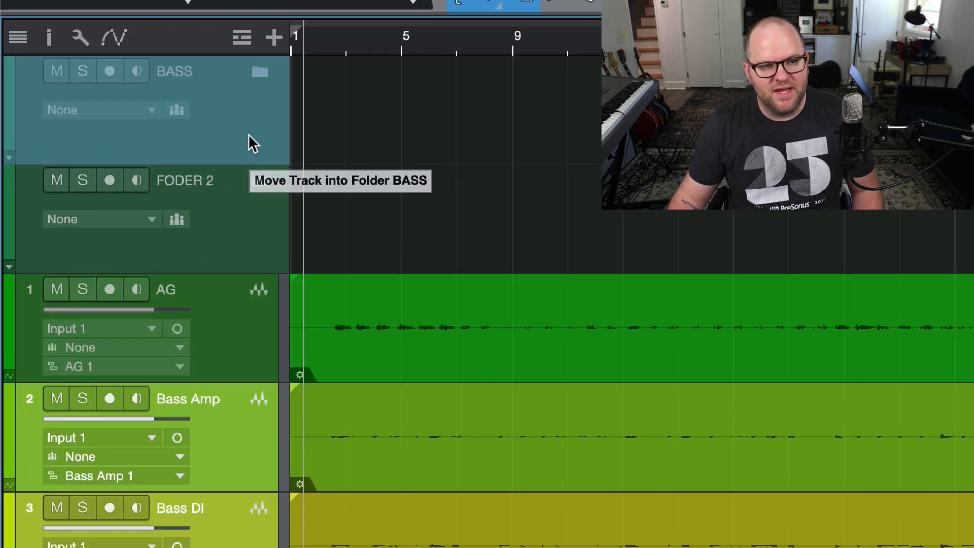
drag(249, 135, 249, 135)
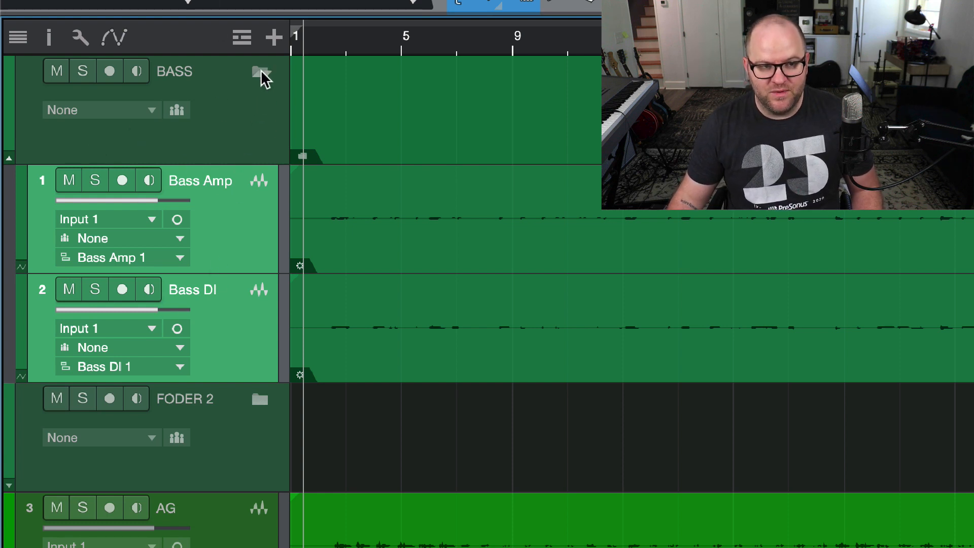
Collapse and expand the BASS folder several times to view how it hides and shows its tracks, leaving it expanded.
click(261, 70)
click(261, 69)
click(261, 69)
click(261, 69)
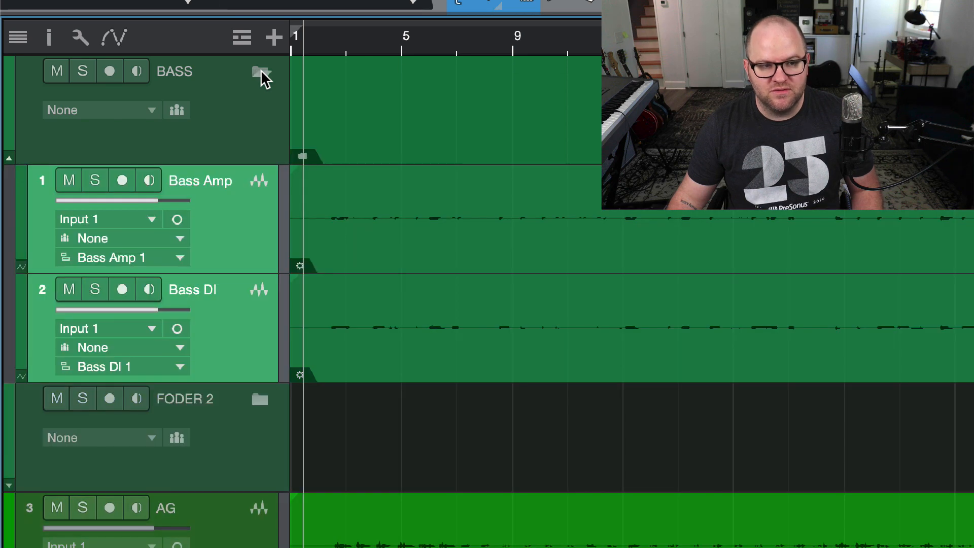
click(261, 70)
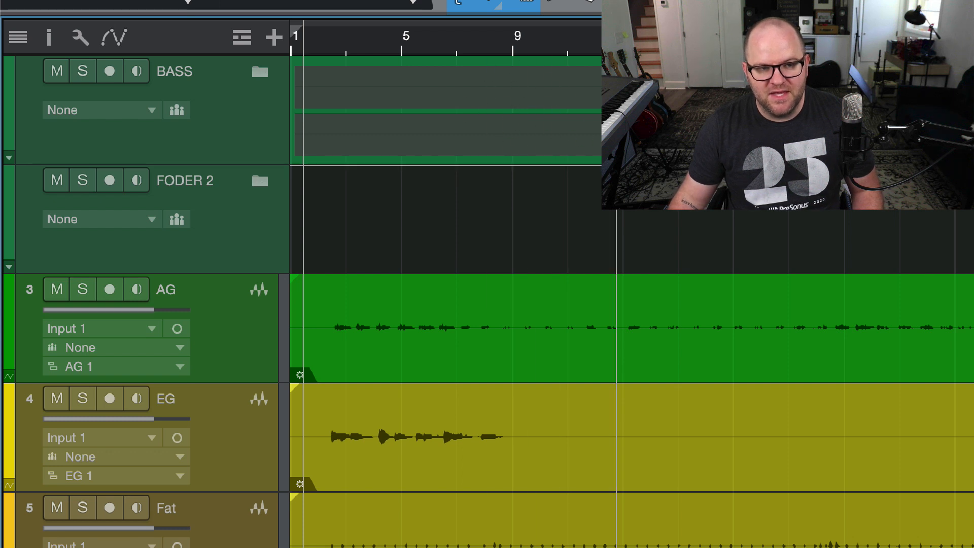
click(260, 74)
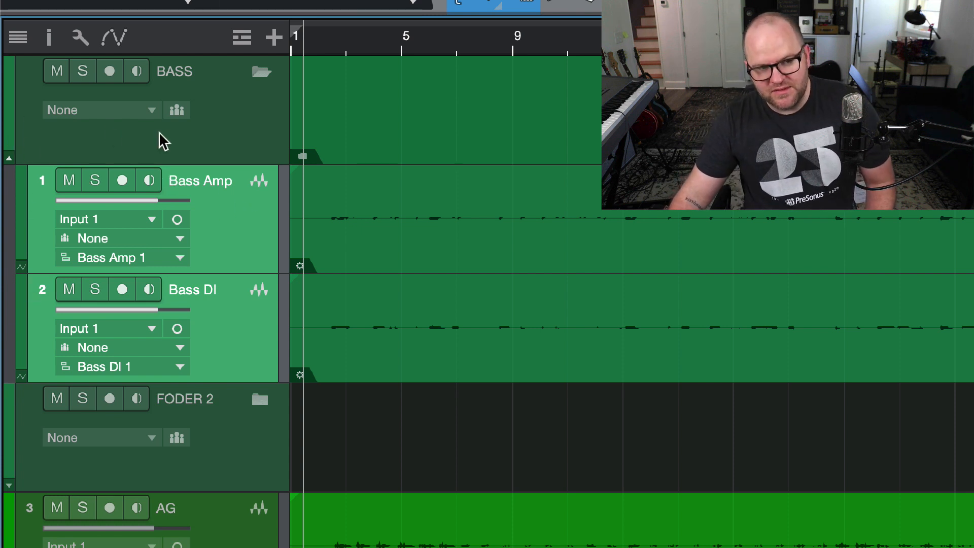
Move the Kick ADL track one position down, directly above the OH track.
scroll(374, 458, down, 10)
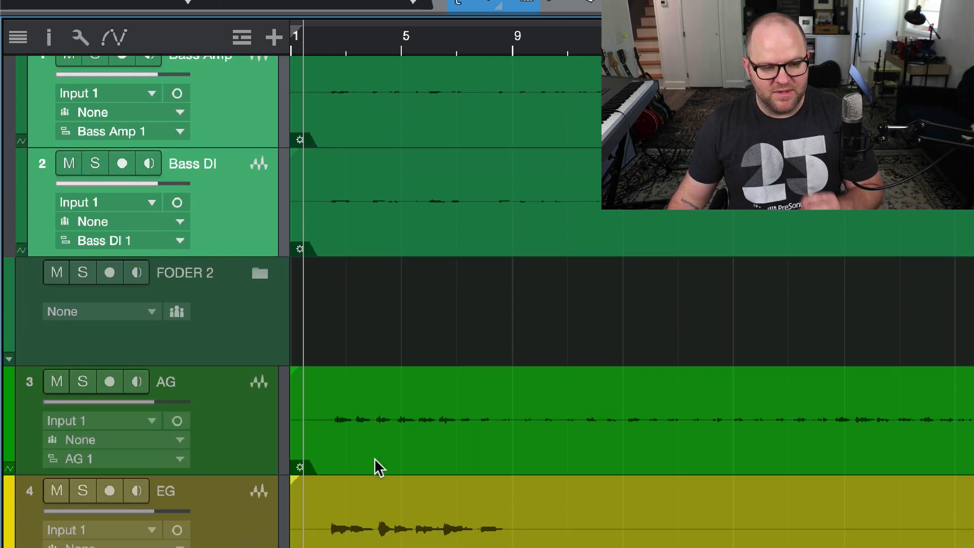
scroll(374, 458, down, 10)
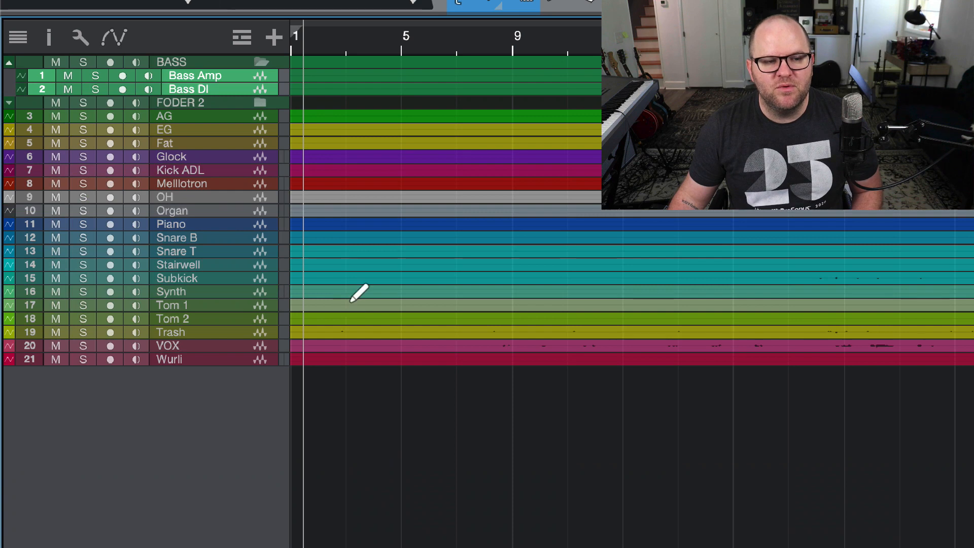
scroll(359, 291, up, 5)
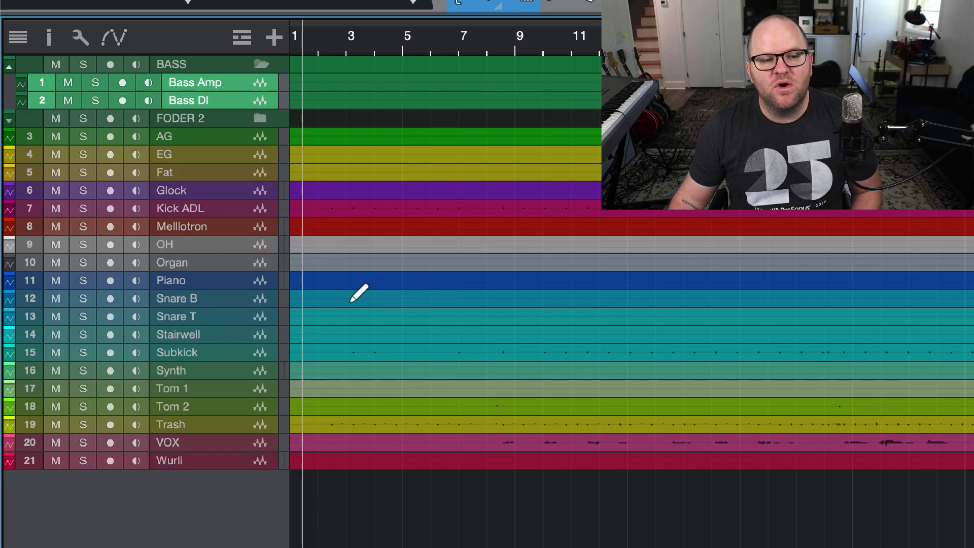
click(250, 208)
drag(250, 207, 251, 231)
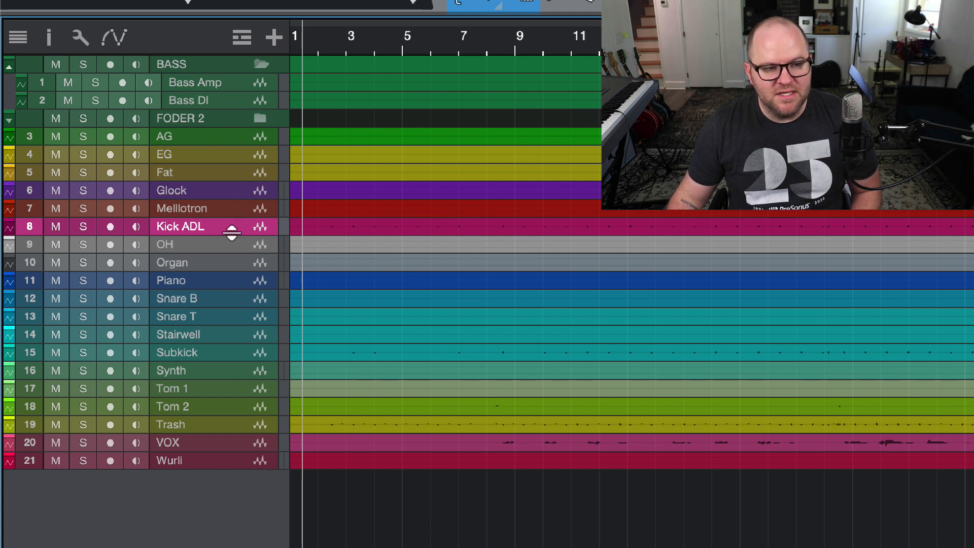
Move Kick ADL directly below Fat and gather Subkick, Snare T, Snare B, Tom 1, Tom 2, OH and Trash beneath it in that order.
click(233, 170)
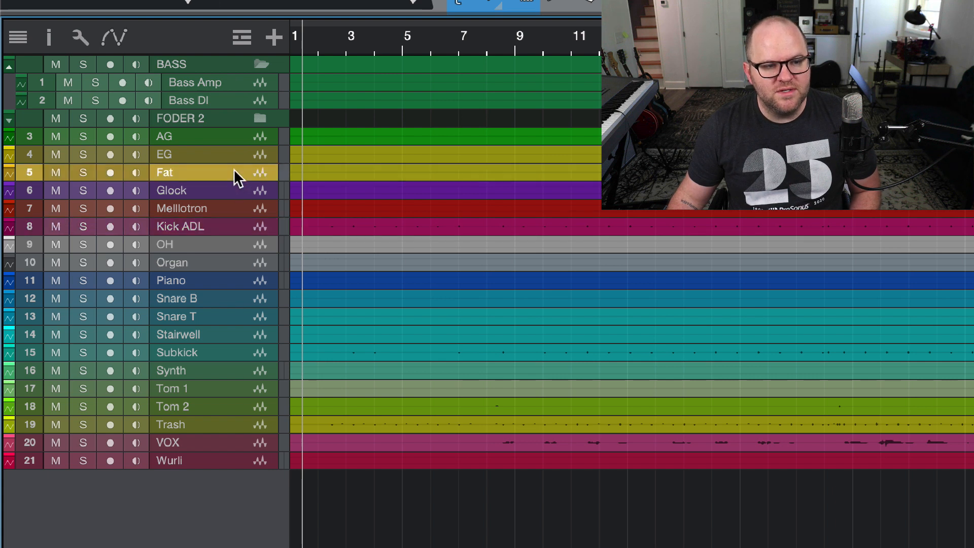
ctrl+click(248, 226)
drag(247, 226, 241, 198)
click(222, 315)
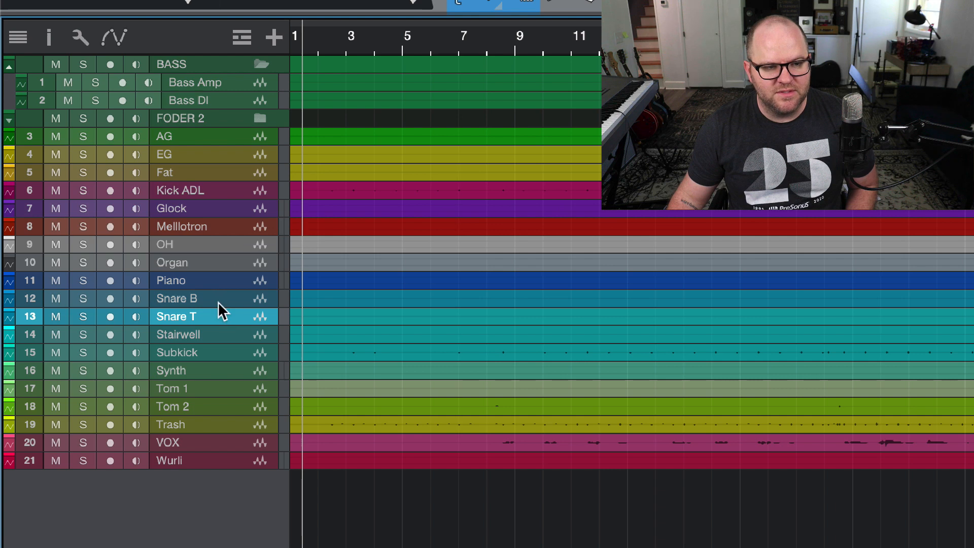
ctrl+click(217, 299)
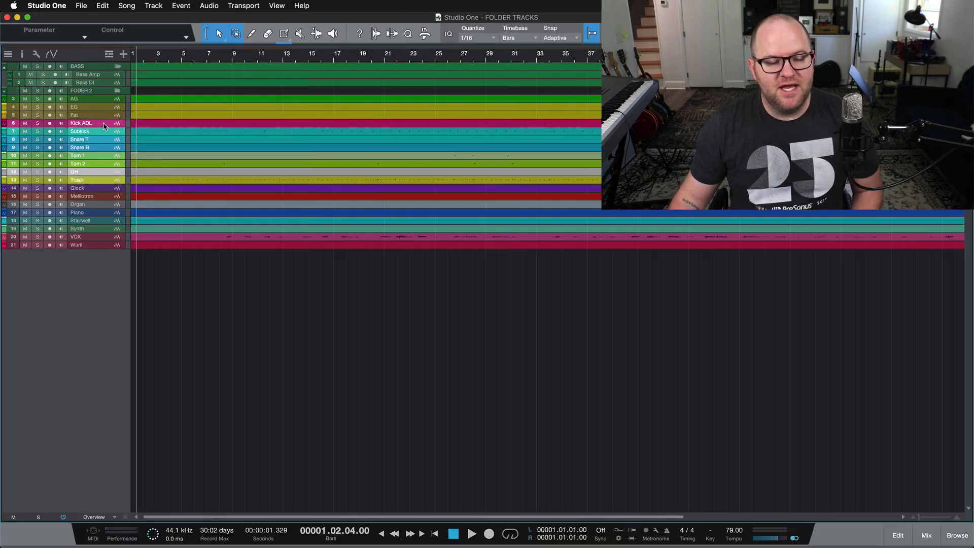
Select the drum tracks from Kick ADL through Trash and pack them into a new folder.
scroll(150, 135, up, 4)
scroll(150, 135, down, 1)
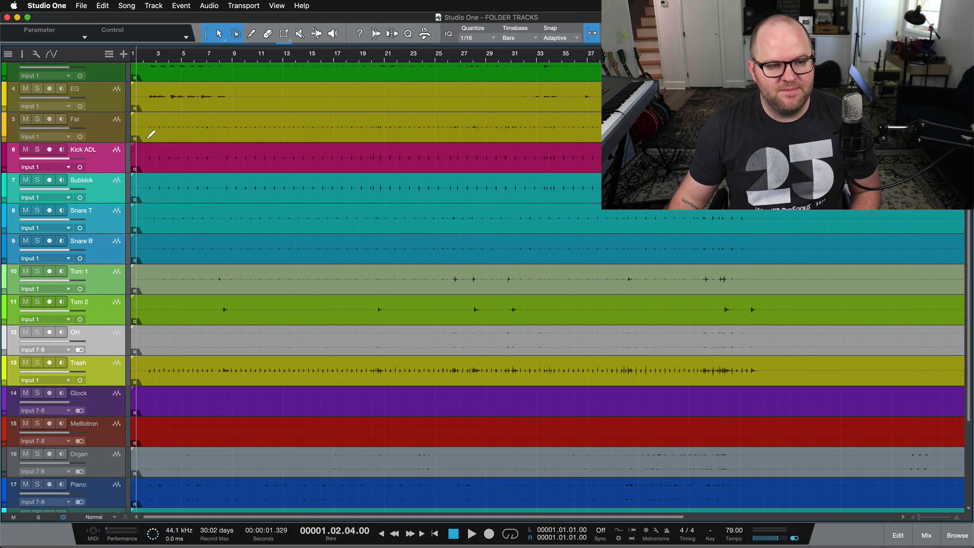
click(110, 146)
shift+click(102, 361)
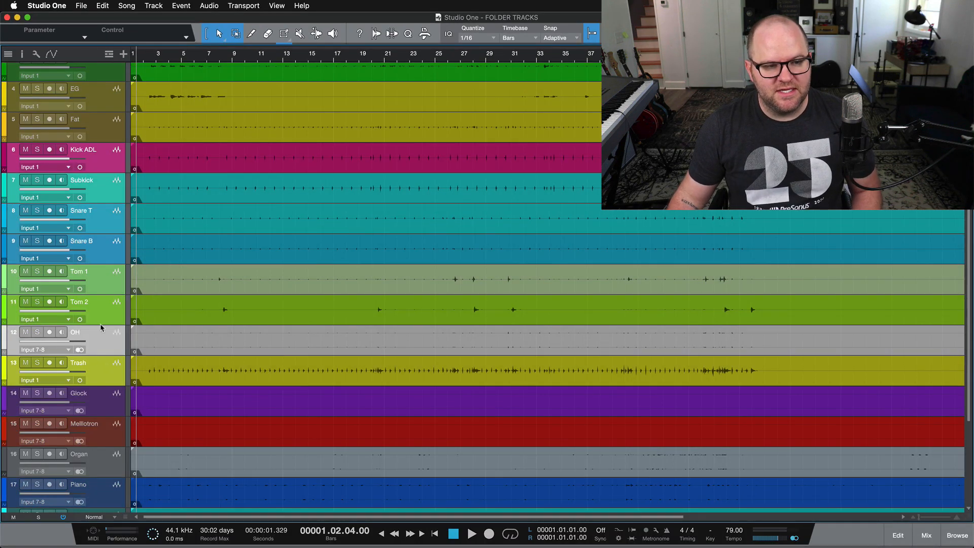
right_click(96, 170)
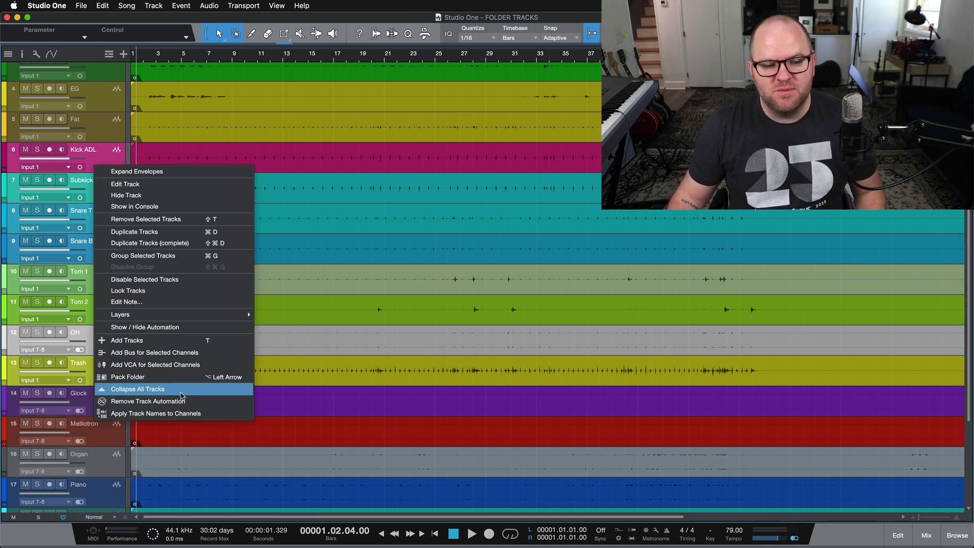
click(177, 377)
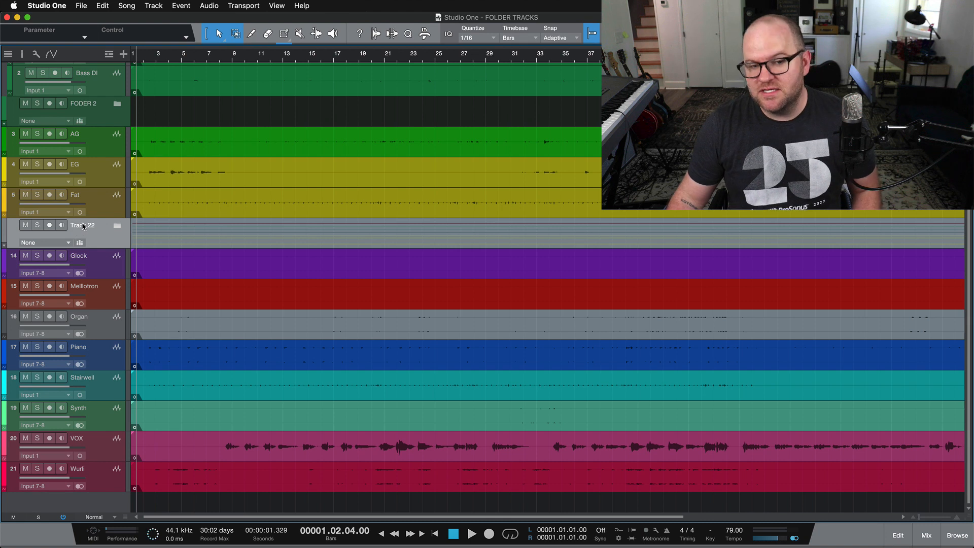
Rename the packed drum folder DRUMS, and expand and collapse it once to check its contents.
double_click(82, 226)
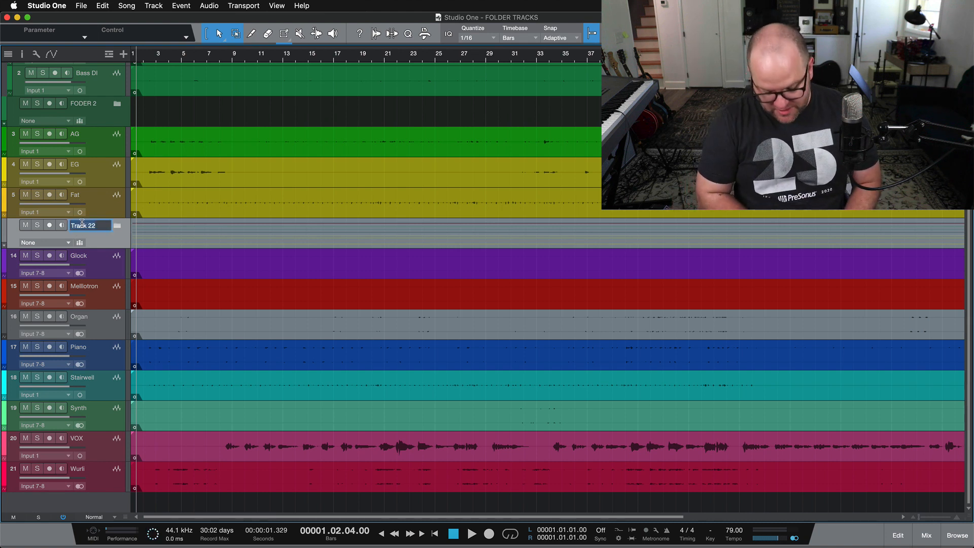
text(DRUMS)
key(Return)
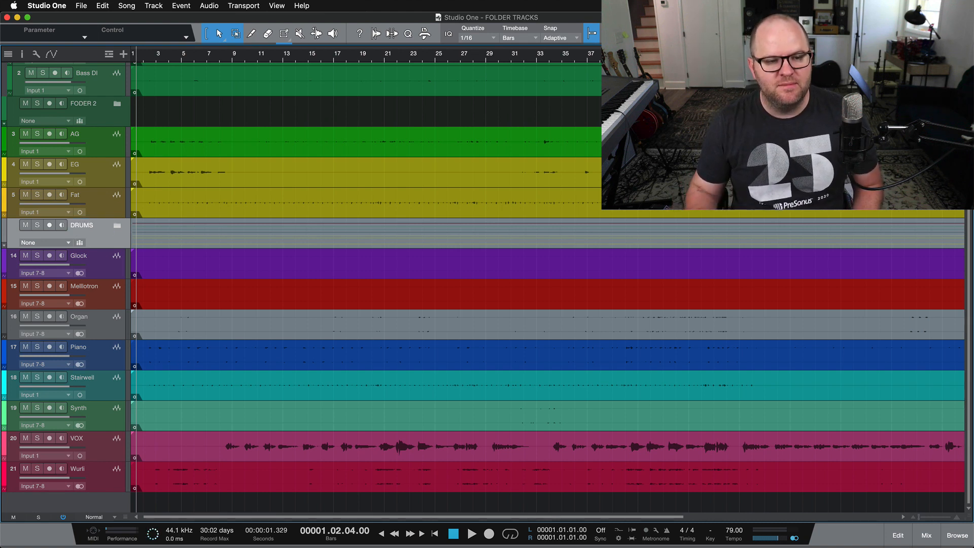
click(117, 227)
click(117, 227)
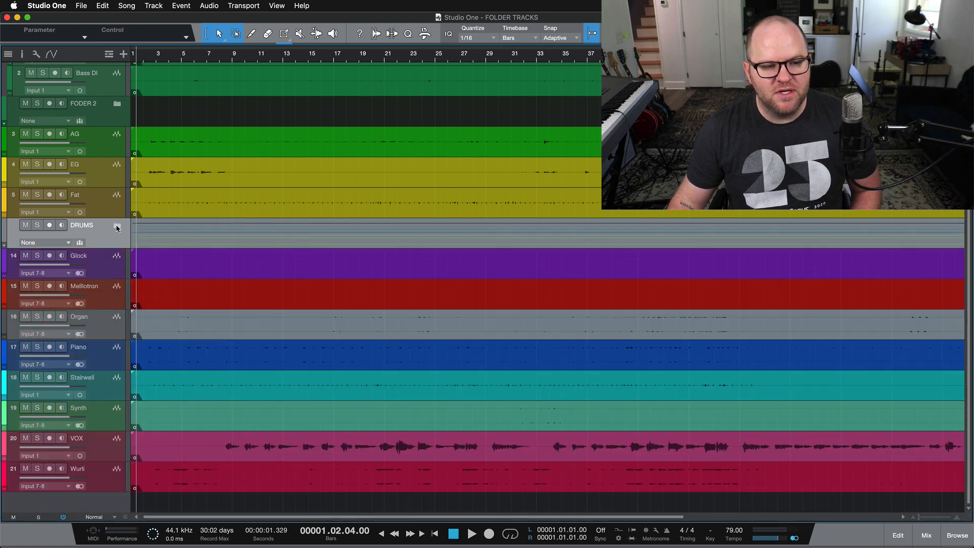
Expand and collapse the DRUMS folder several times to examine its tracks, leaving it expanded.
click(117, 227)
click(118, 227)
click(118, 227)
click(117, 227)
click(117, 227)
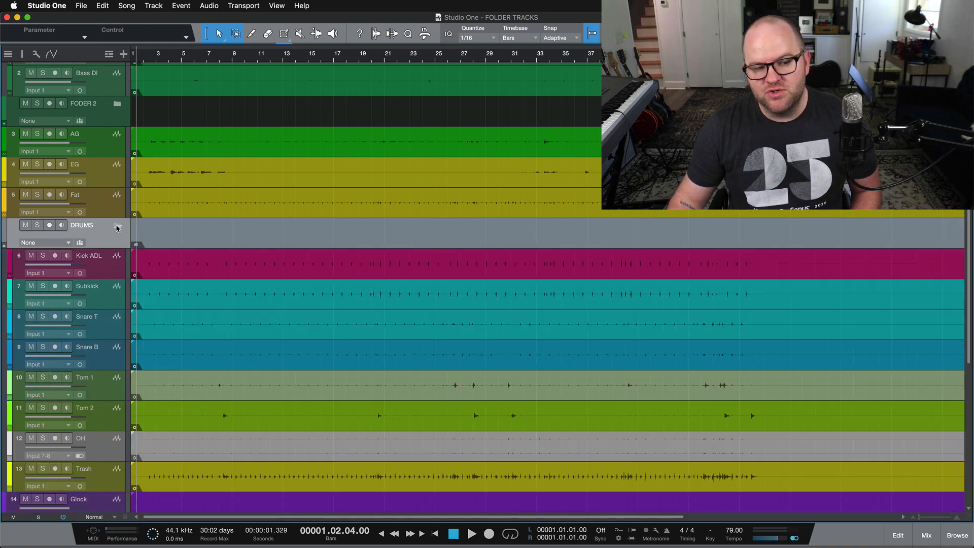
scroll(161, 241, down, 3)
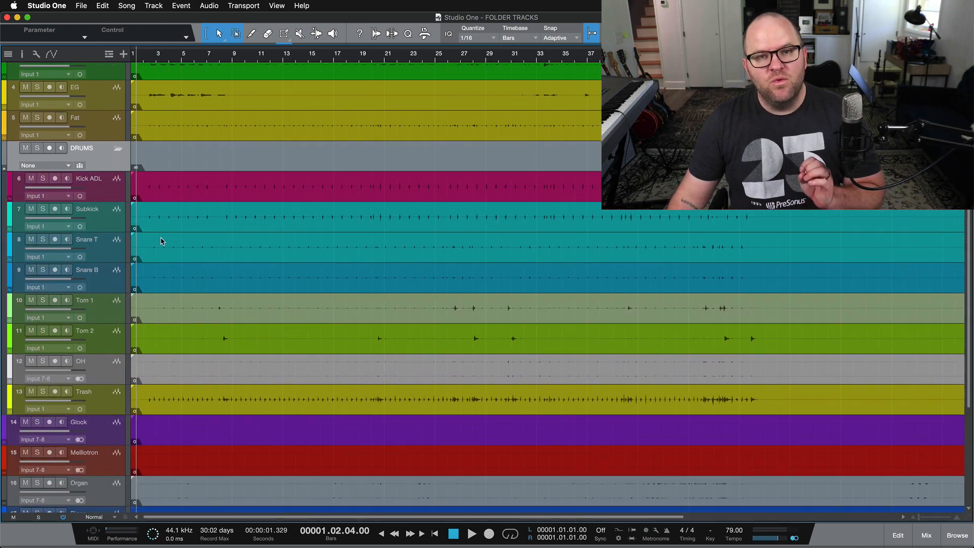
click(117, 148)
click(118, 228)
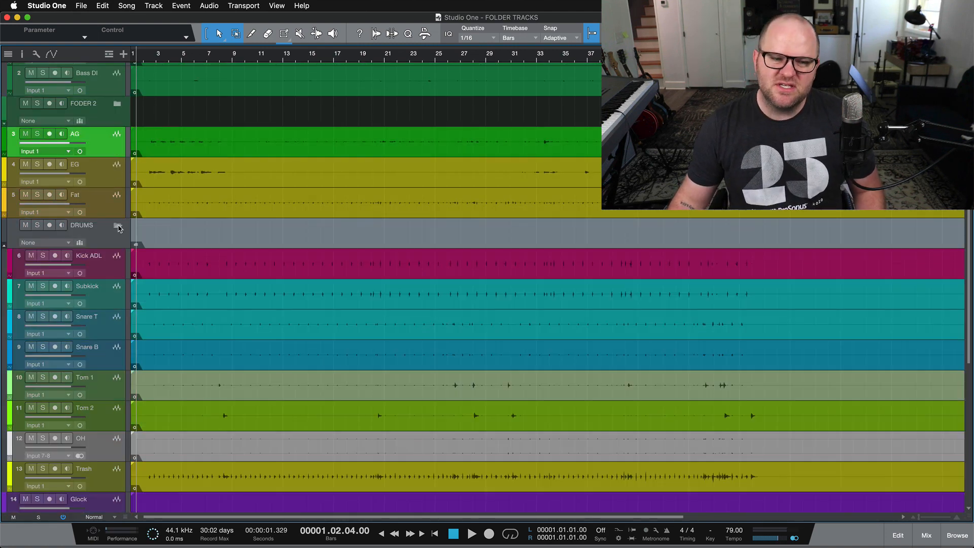
click(119, 228)
click(118, 228)
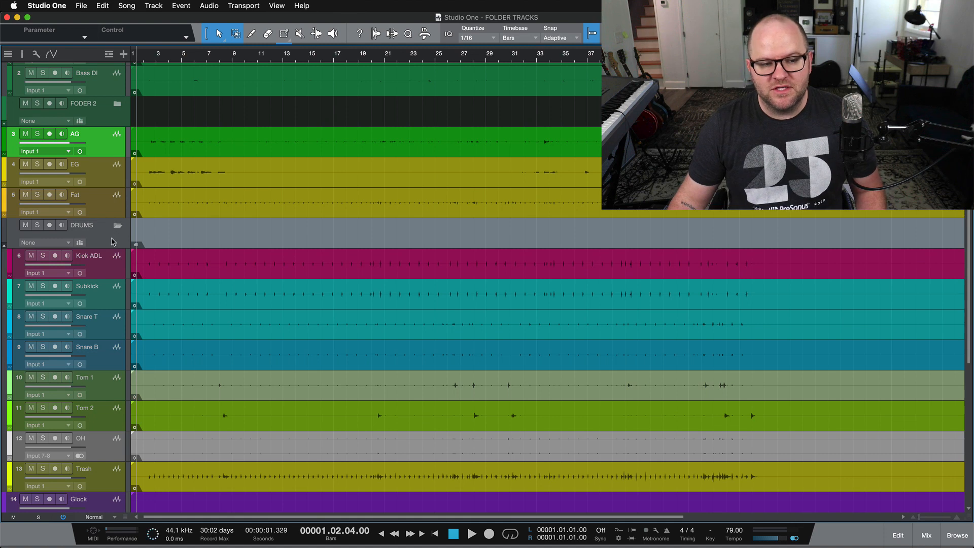
Change the color of the DRUMS folder track to blue, including the drum tracks inside it.
click(113, 242)
scroll(167, 244, down, 3)
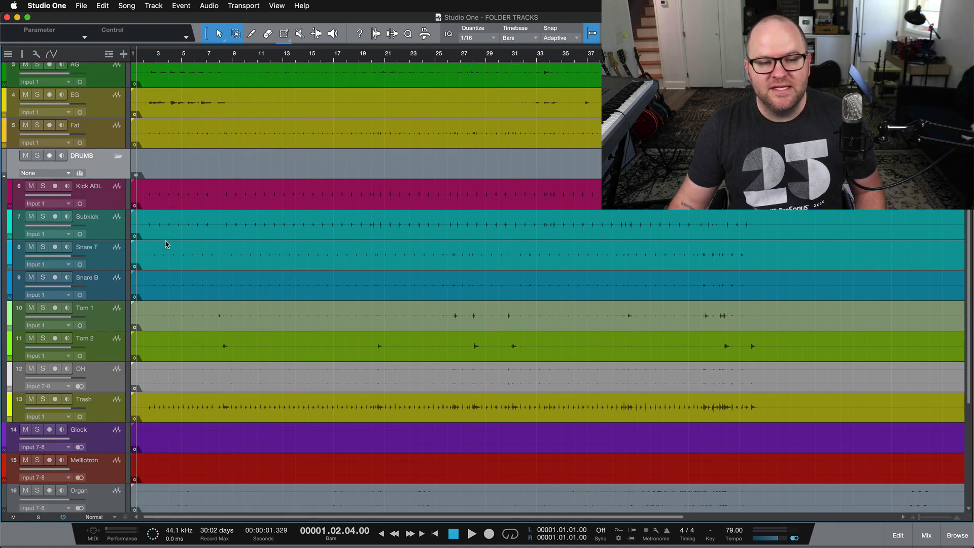
click(4, 162)
click(12, 167)
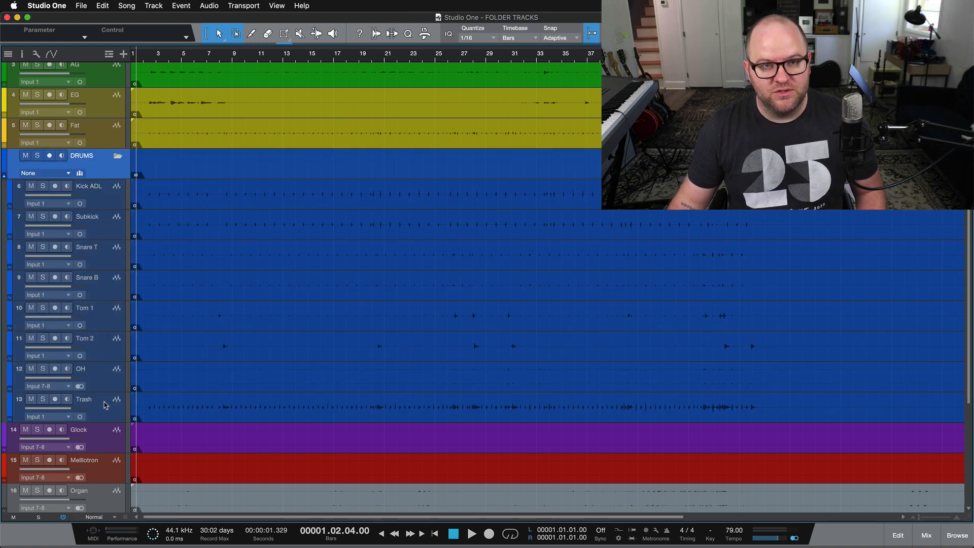
In the advanced editing preferences, toggle Apply folder track color to content off and back on, and accept the settings.
key(super+comma)
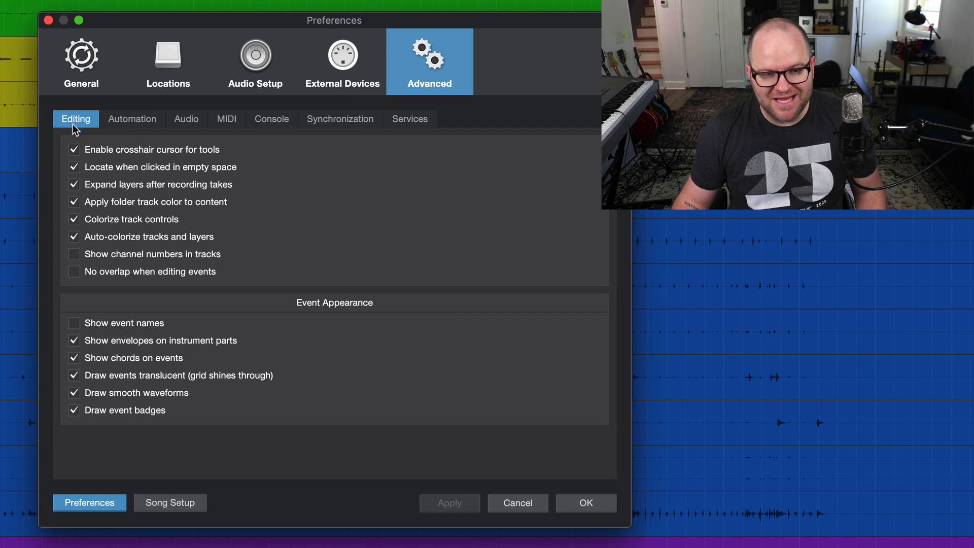
click(74, 202)
click(74, 202)
click(576, 503)
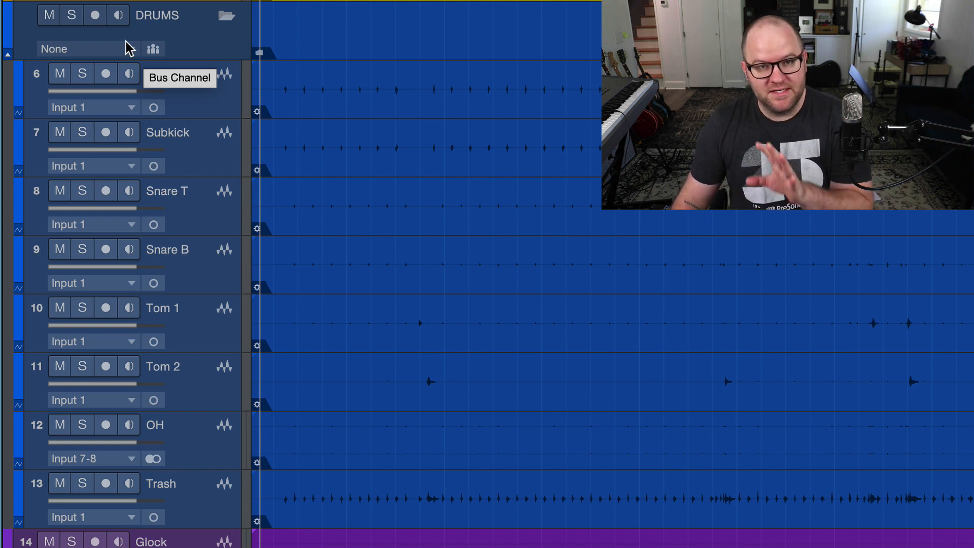
Add a new bus channel to the DRUMS folder track.
click(182, 38)
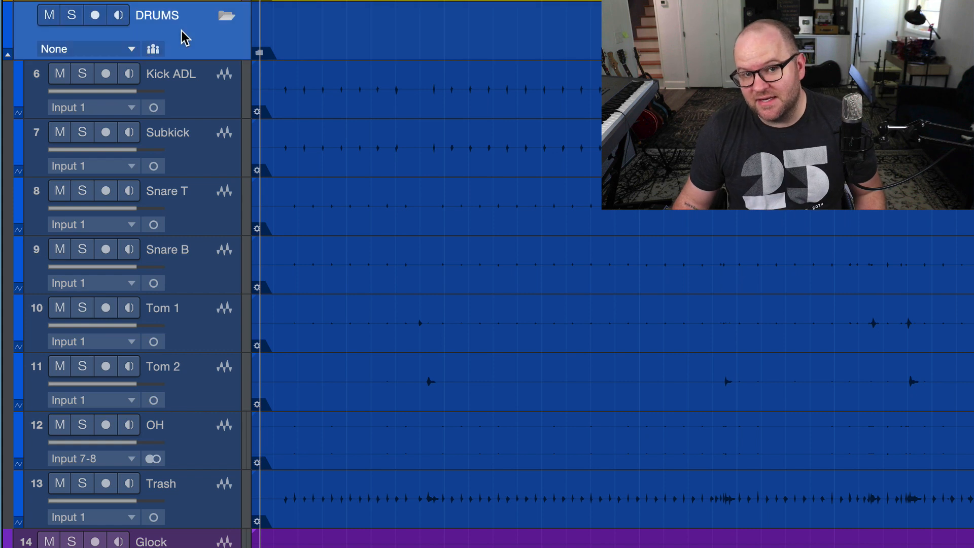
click(72, 49)
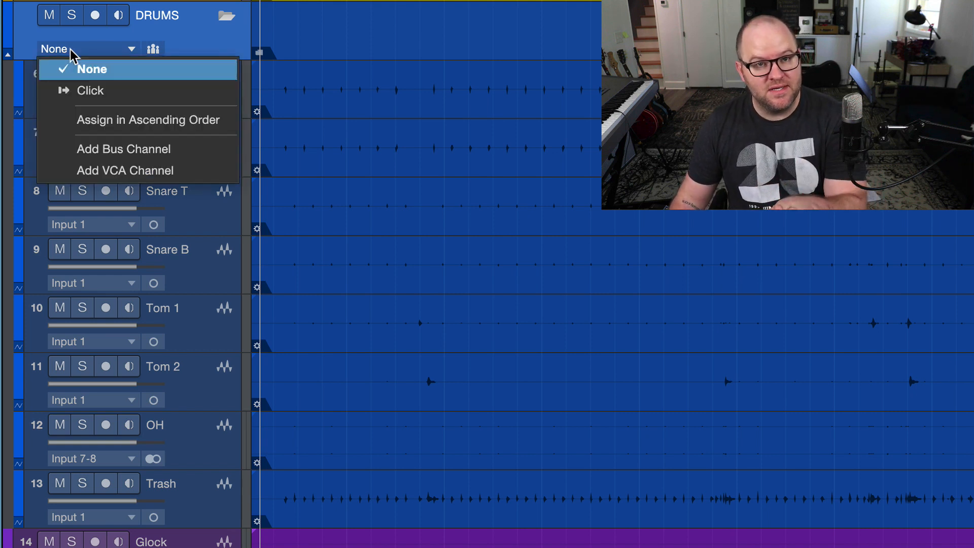
click(132, 152)
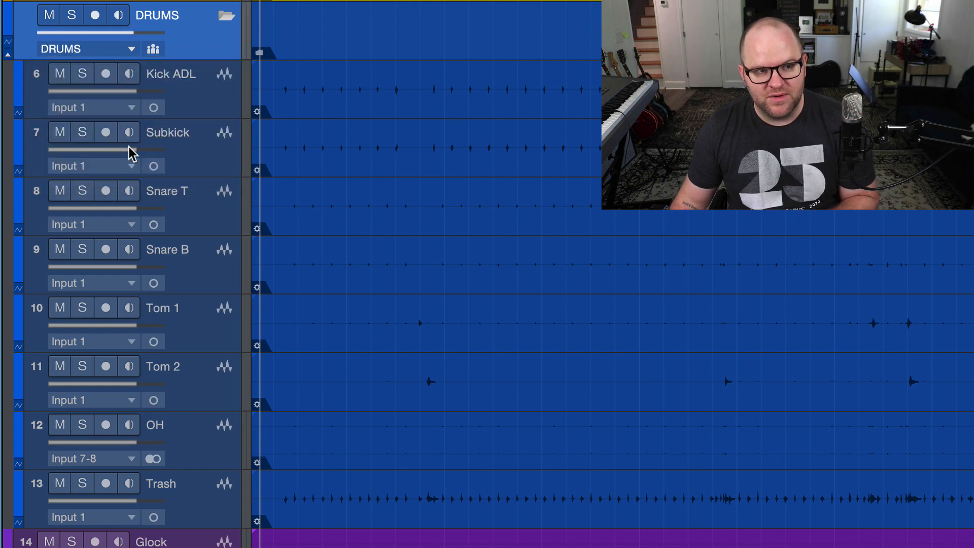
mouse_move(131, 33)
mouse_down()
mouse_move(102, 35)
mouse_move(133, 38)
mouse_up()
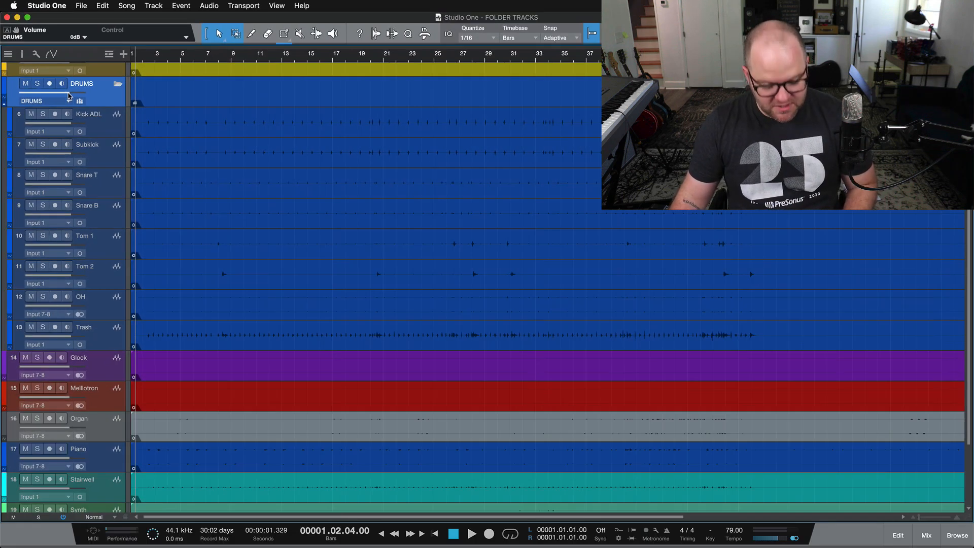
Show the mix console, select the DRUMS bus channel, and collapse and expand its folder repeatedly, leaving it expanded.
key(F3)
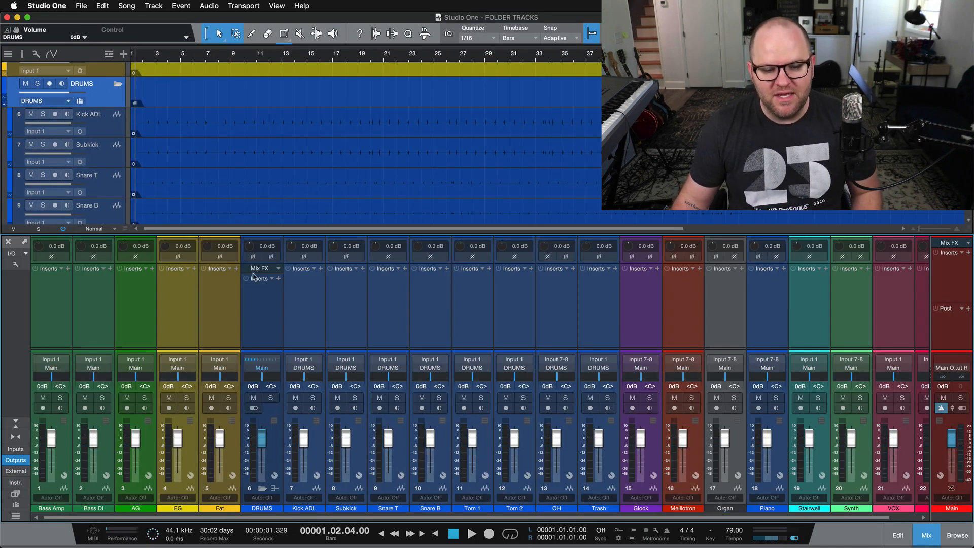
click(269, 319)
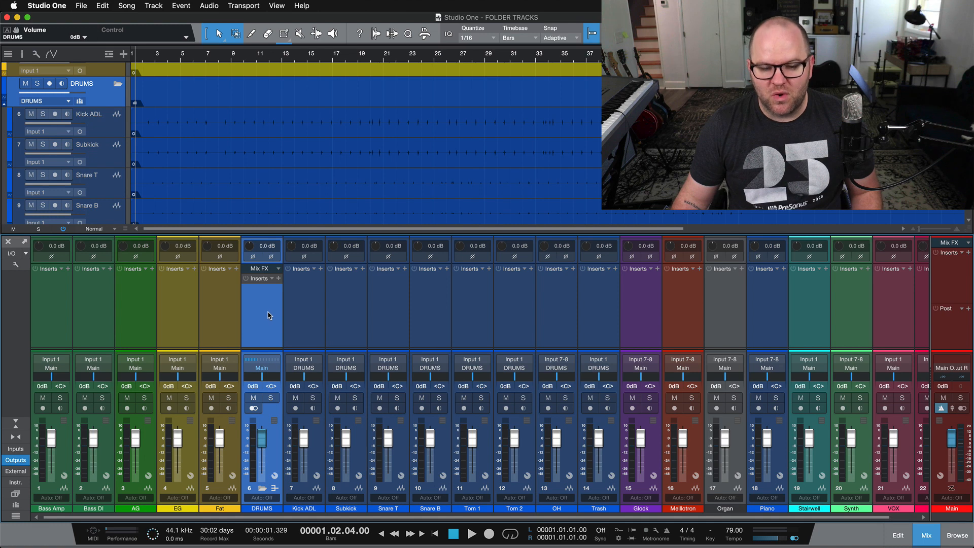
click(261, 488)
click(262, 488)
click(262, 488)
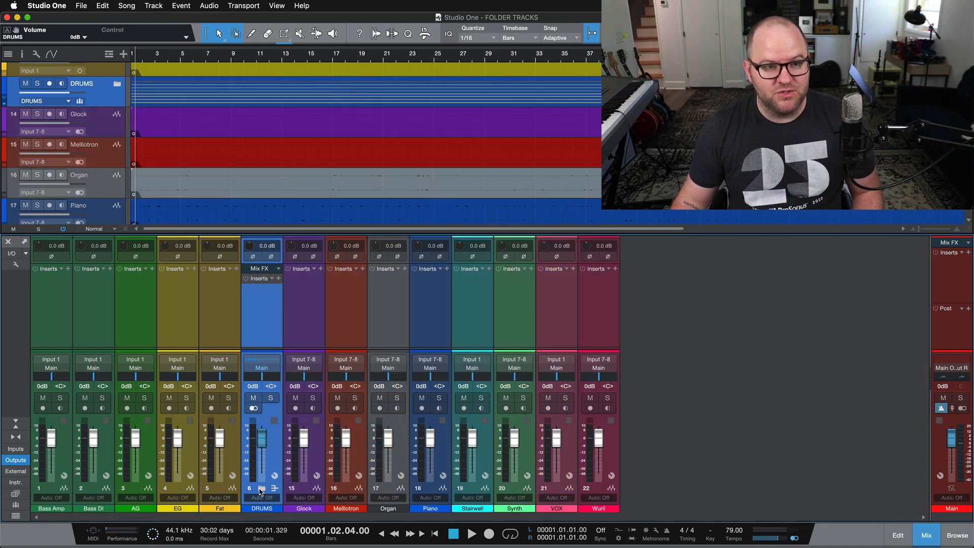
click(262, 488)
click(262, 488)
click(262, 488)
click(262, 488)
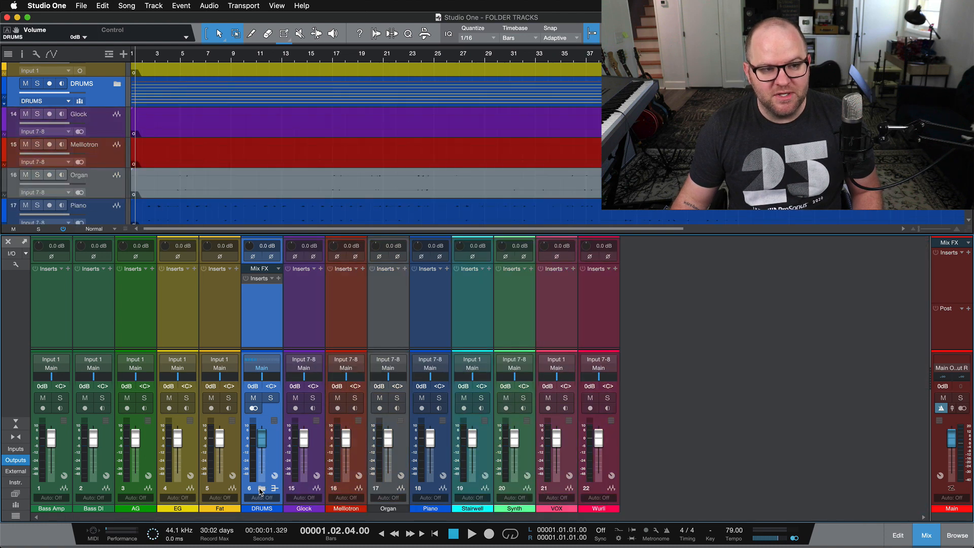
click(262, 489)
click(262, 488)
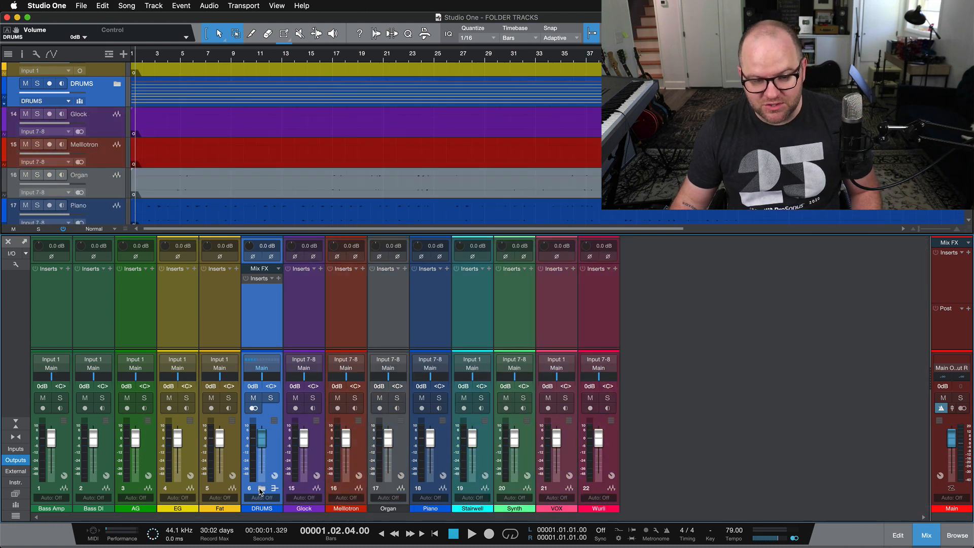
click(262, 488)
click(262, 488)
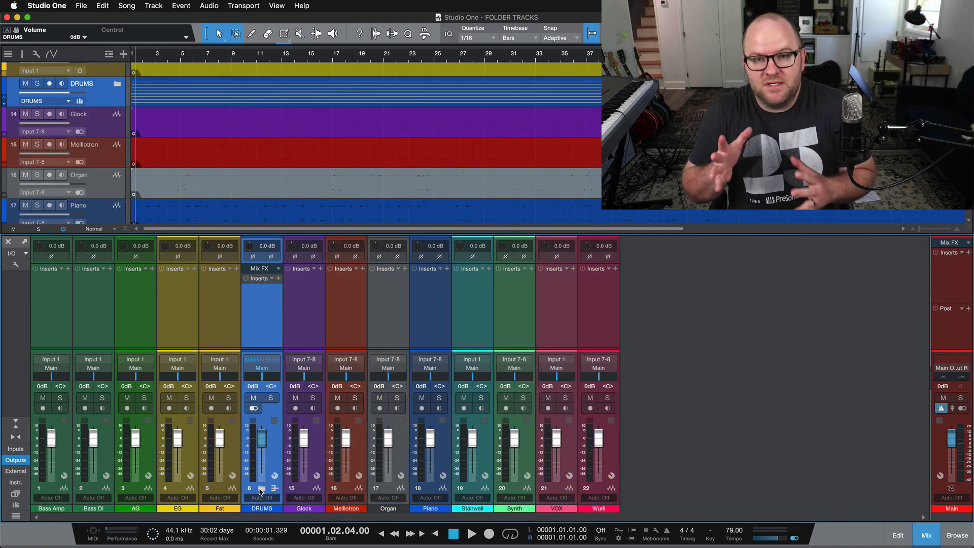
click(262, 489)
click(261, 488)
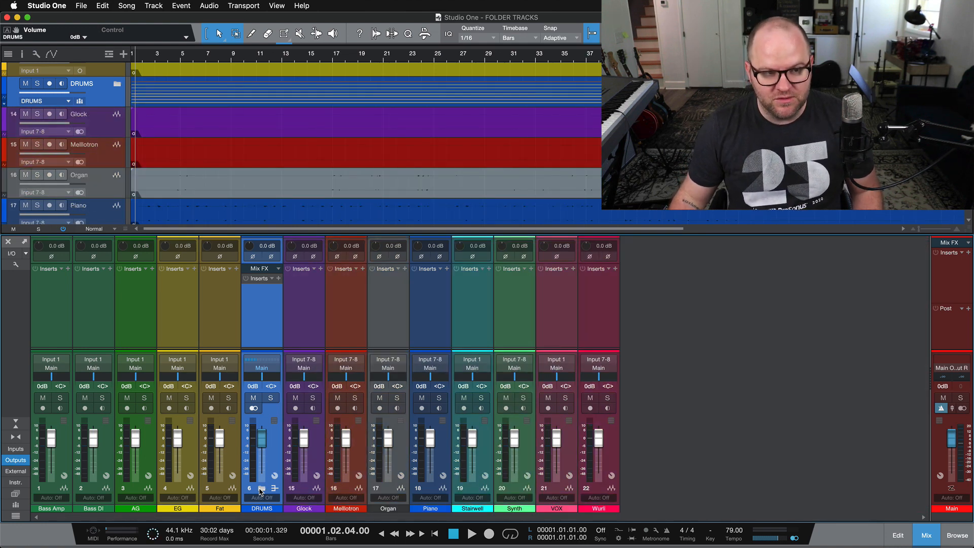
click(262, 488)
click(262, 488)
click(262, 488)
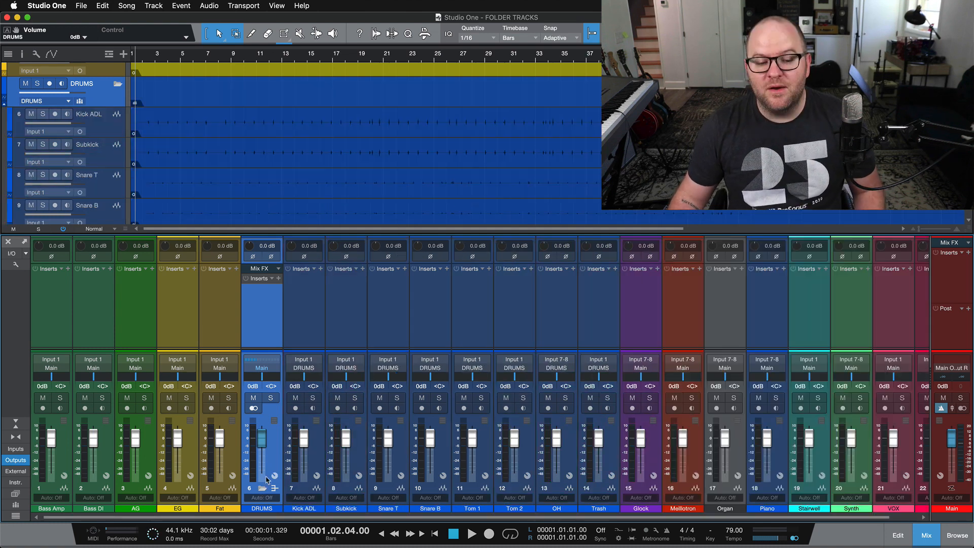
Collapse and expand the DRUMS folder from the track list to compare how the console channels follow.
click(114, 86)
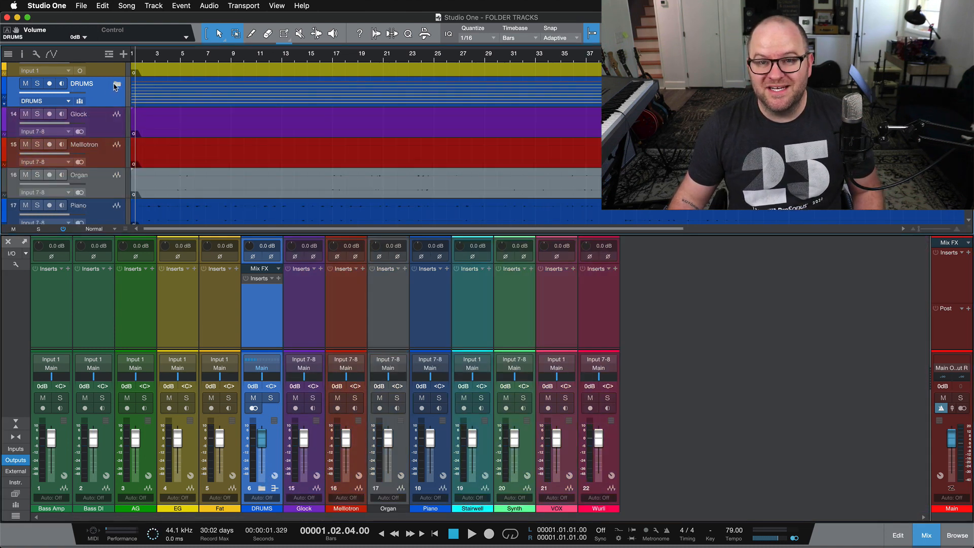
click(115, 87)
click(115, 87)
click(116, 87)
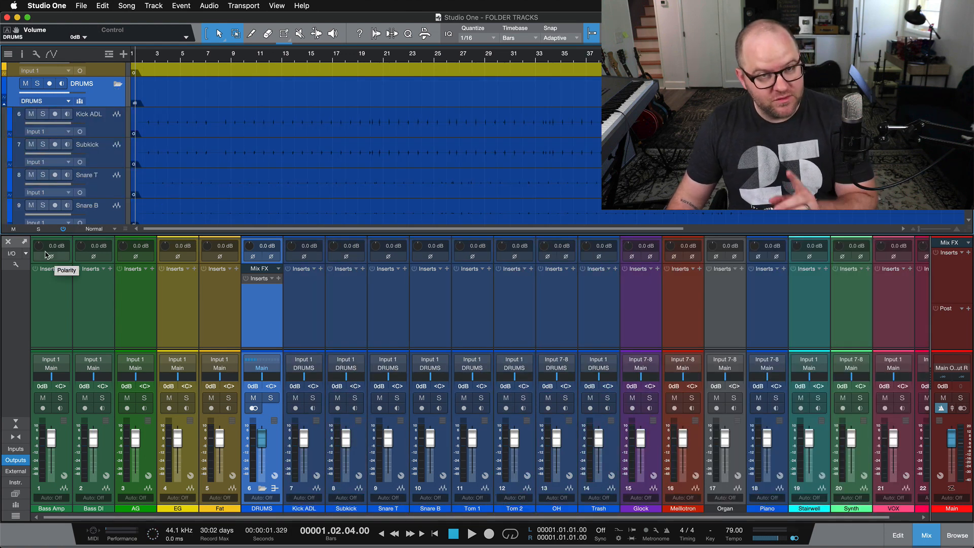
Review the console option Link expansion and visibility of folder tracks, test folding the DRUMS channel, and hide the console.
click(15, 265)
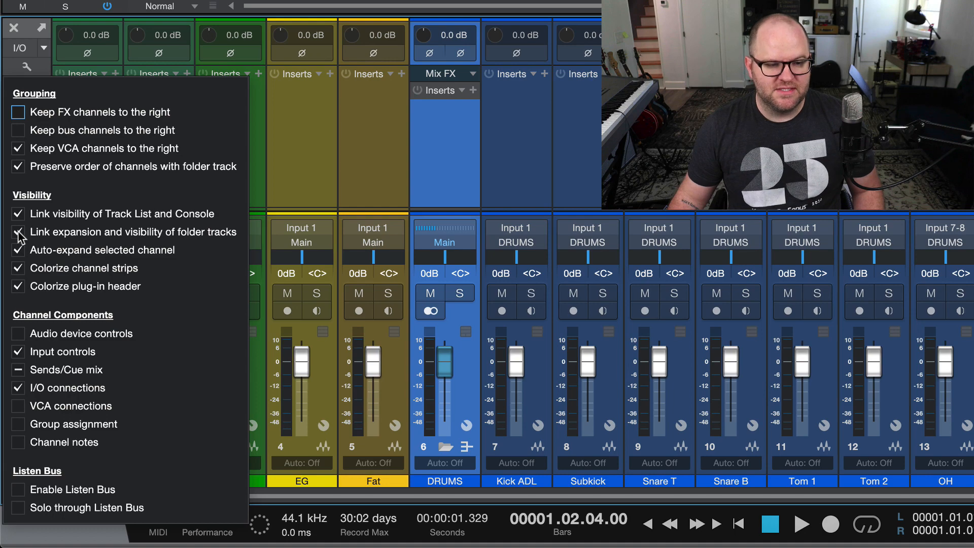
click(374, 186)
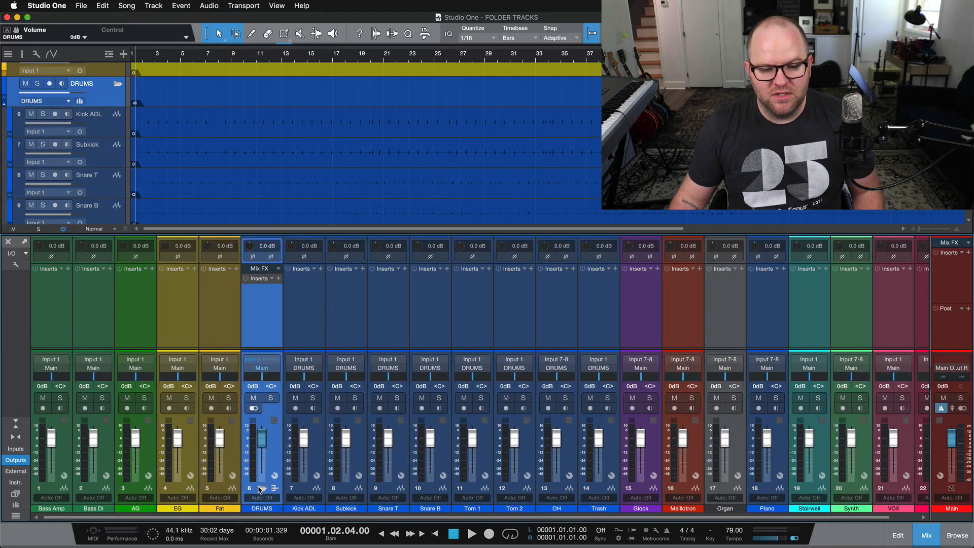
click(446, 446)
click(261, 488)
click(261, 489)
click(262, 488)
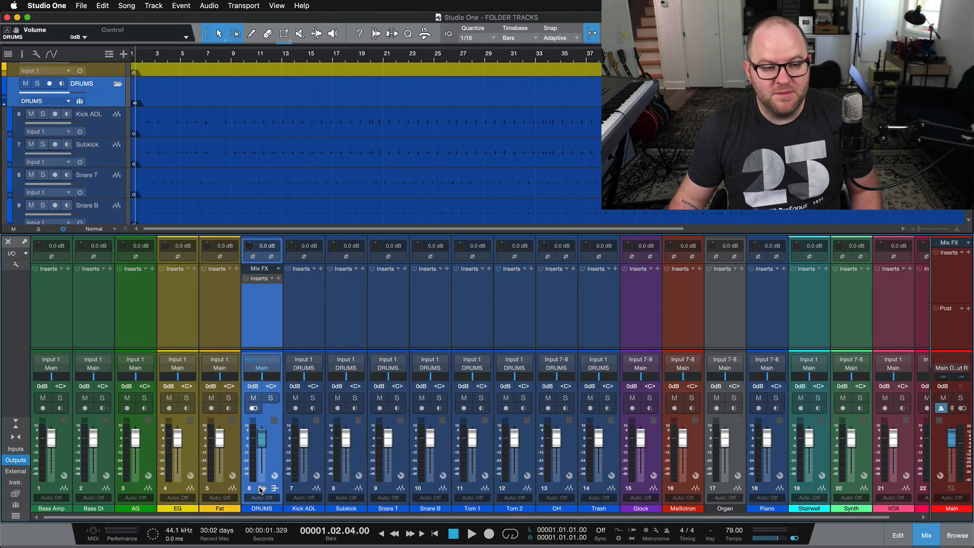
click(261, 489)
click(261, 489)
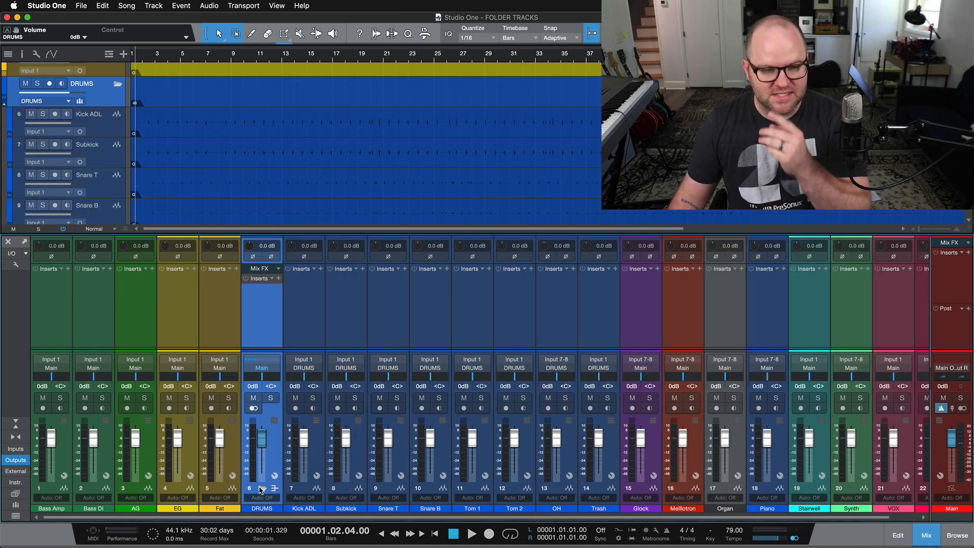
key(F3)
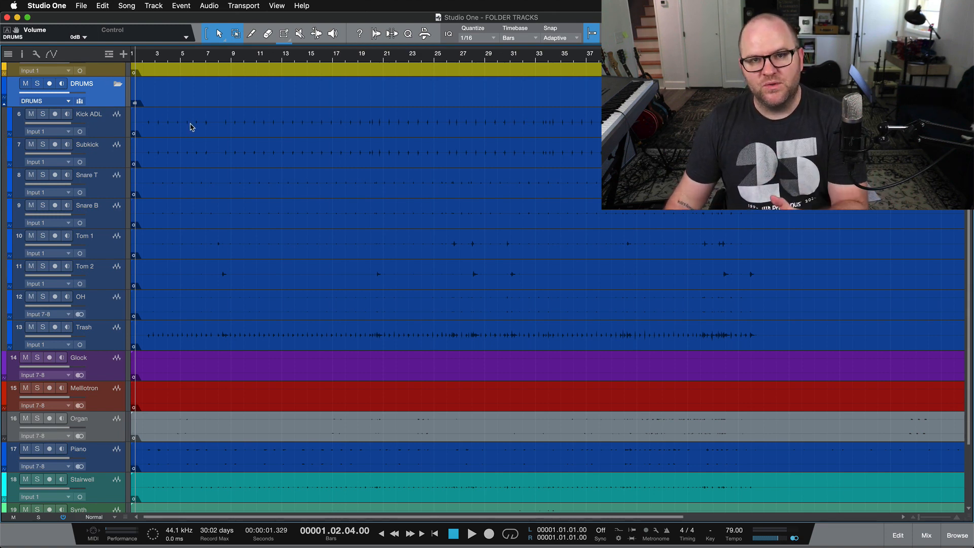
Show the Stairwell track's inspector and move the track into the DRUMS folder, between OH and Trash.
scroll(192, 127, down, 5)
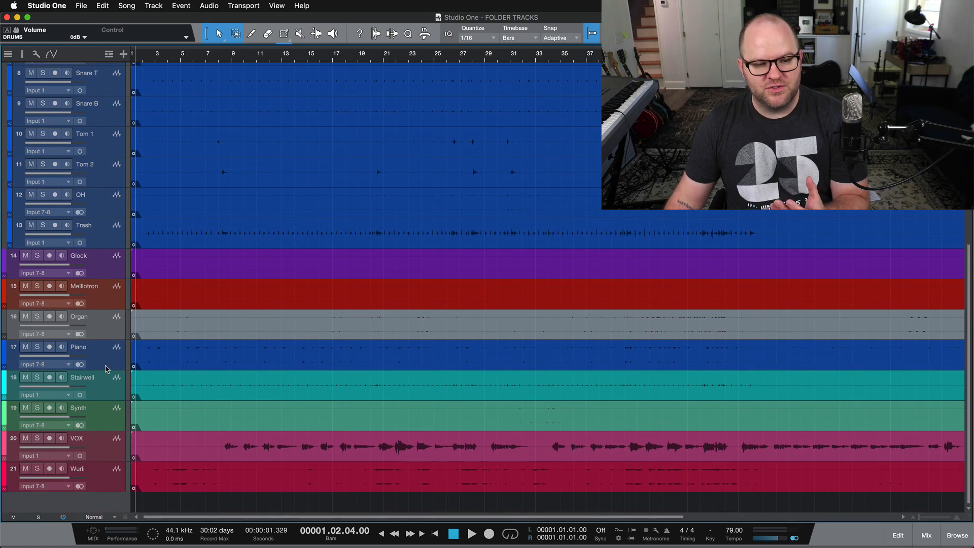
click(103, 374)
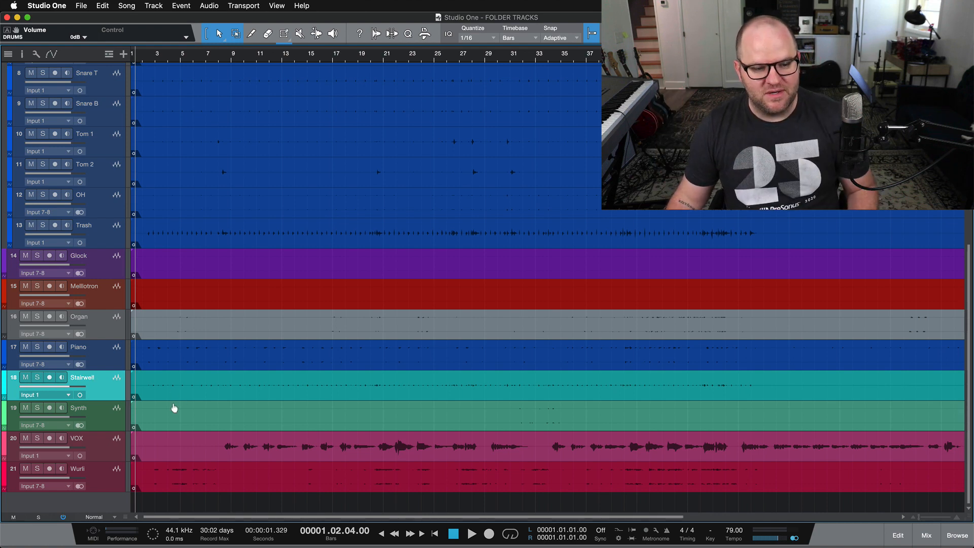
scroll(172, 404, up, 1)
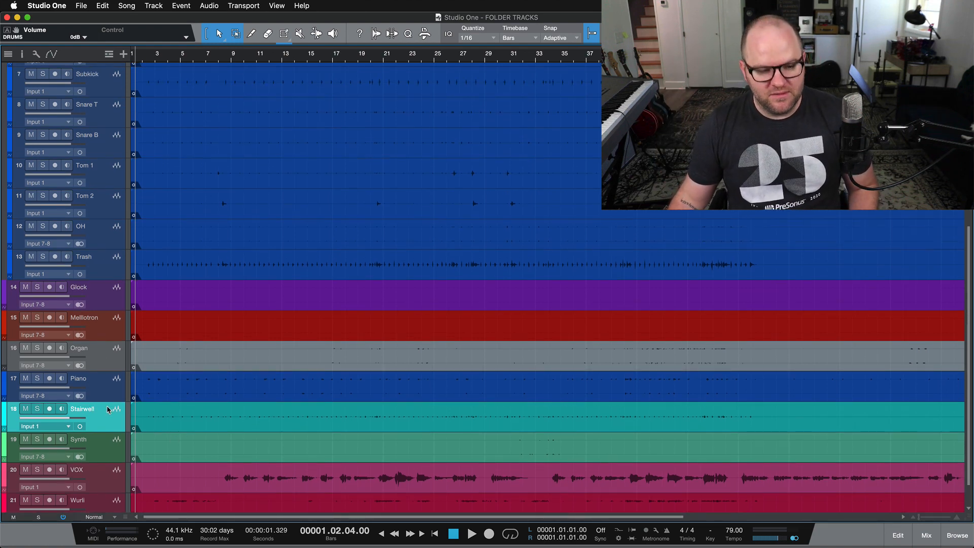
key(F4)
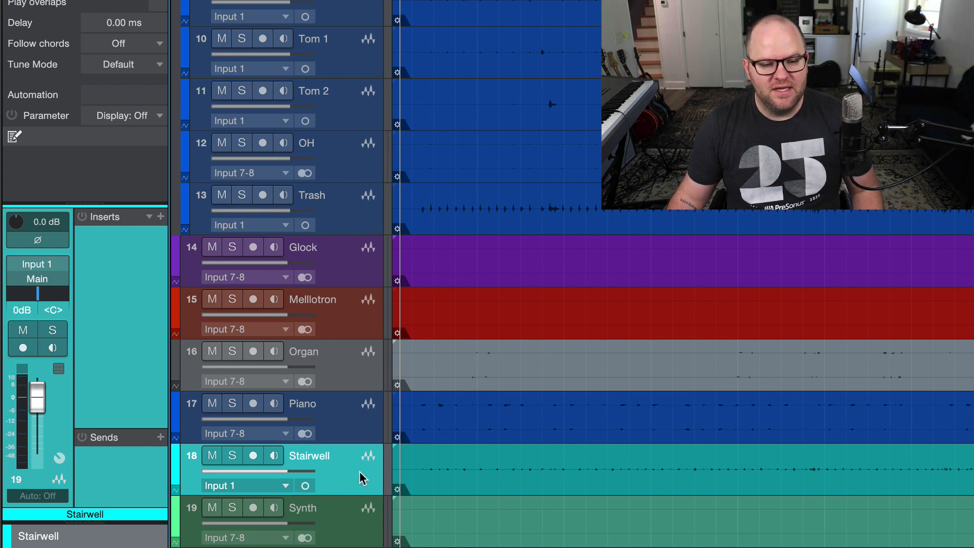
drag(360, 472, 359, 185)
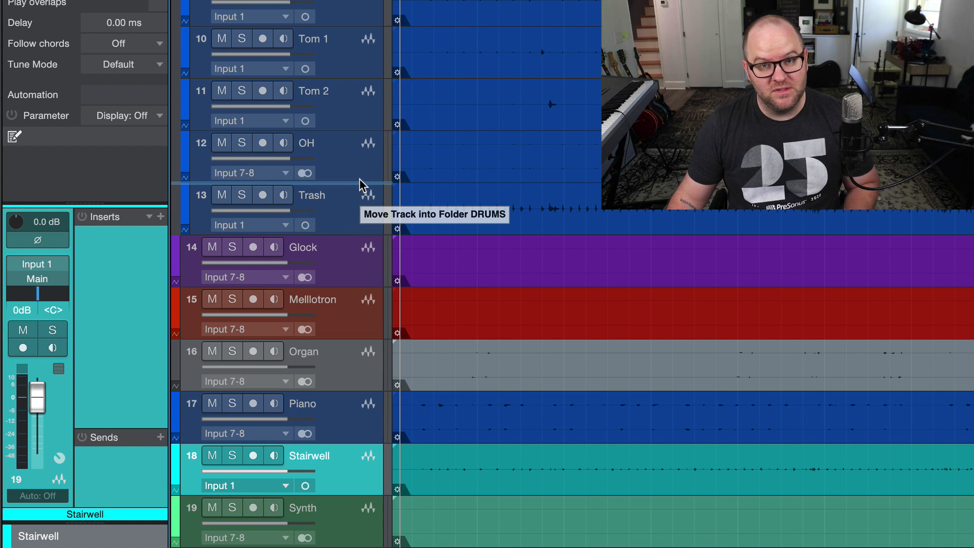
drag(360, 179, 359, 177)
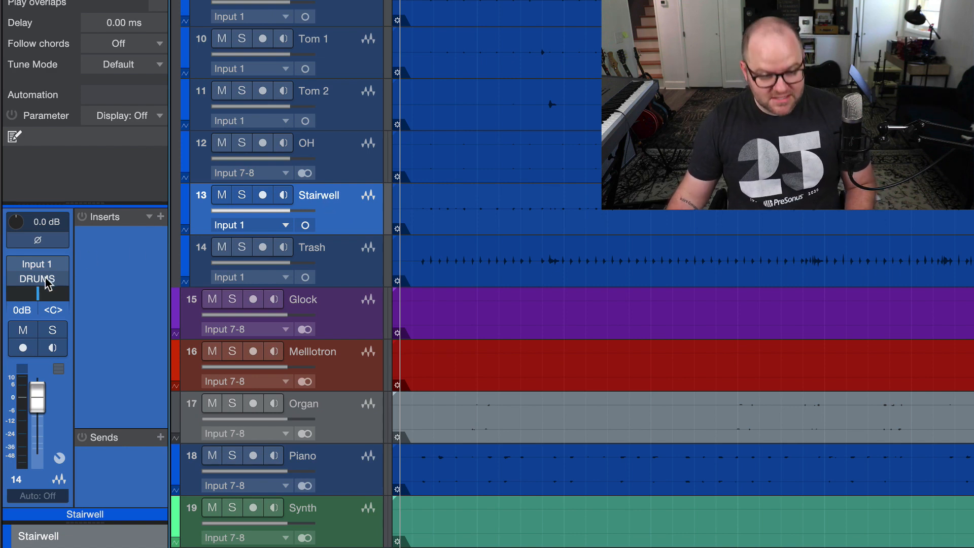
Show the mix console and compare the output options offered for the AG channel with those for the DRUMS bus, keeping both assignments.
key(F3)
click(408, 387)
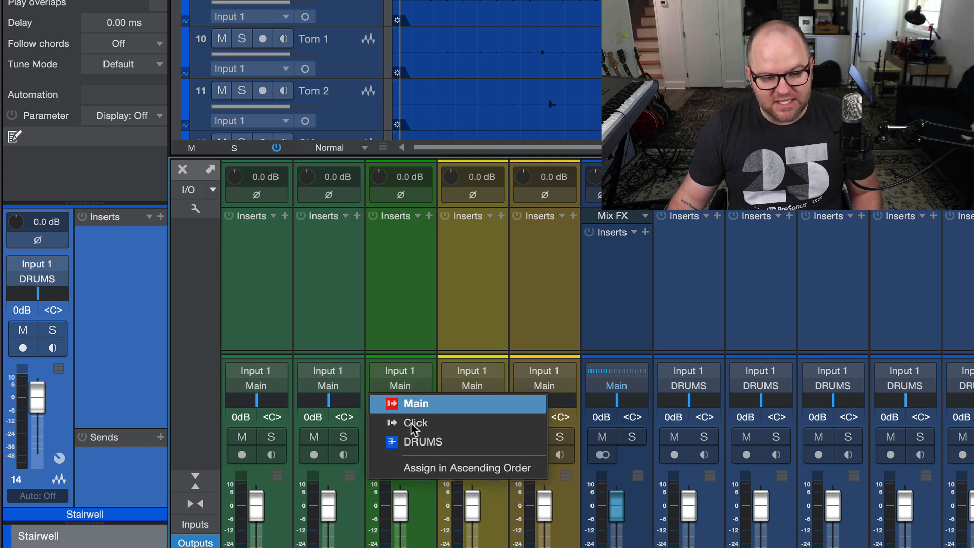
click(413, 305)
click(629, 386)
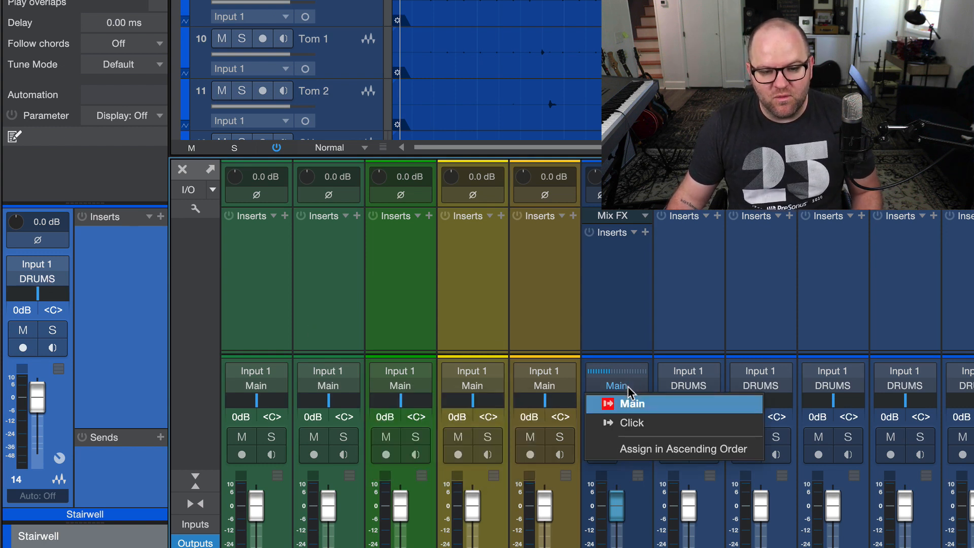
click(628, 306)
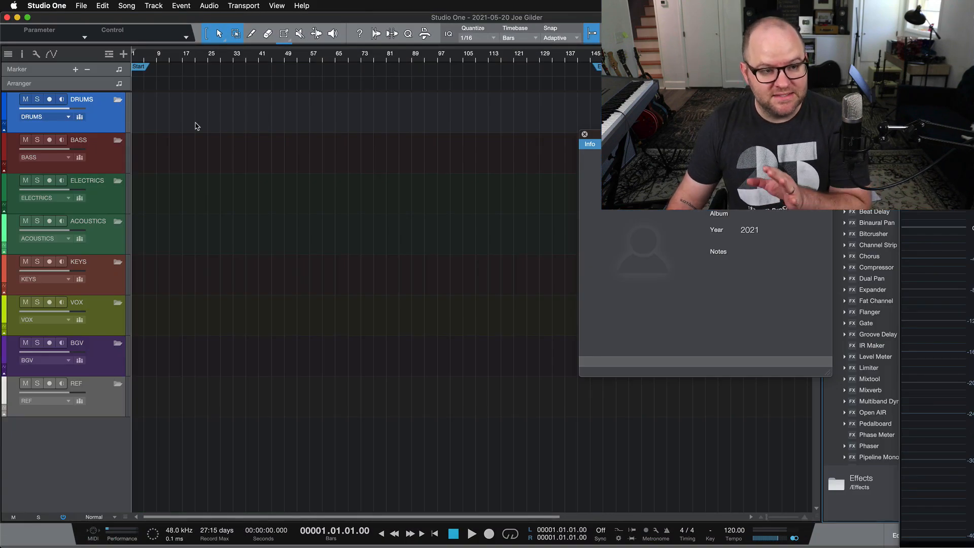
Switch to the template song and review its folder tracks and the matching bus channels from DRUMS to BGV in the console.
click(111, 159)
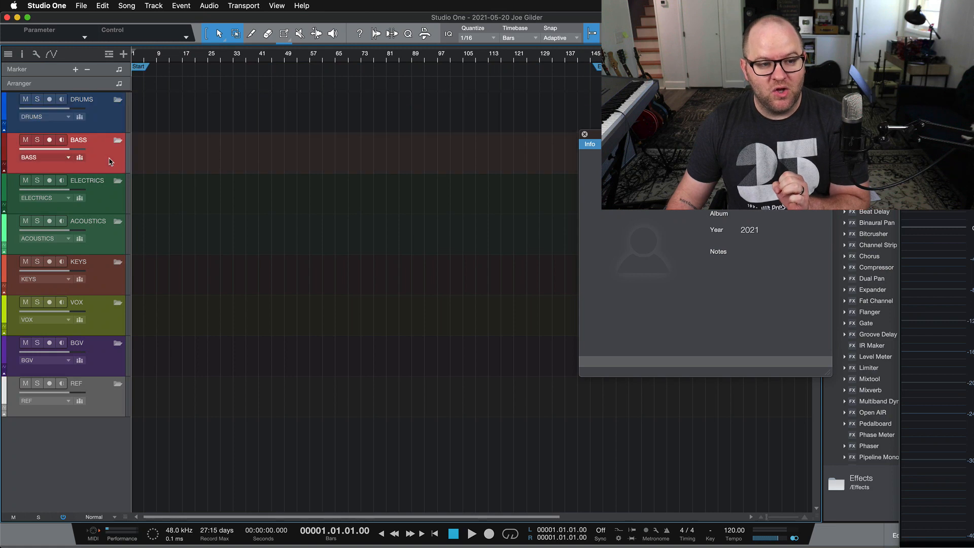
click(107, 201)
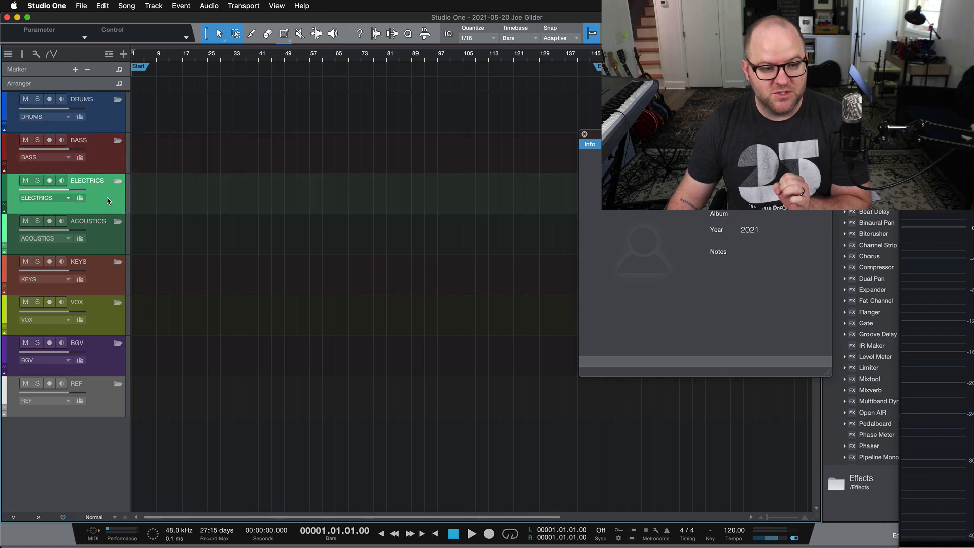
click(100, 360)
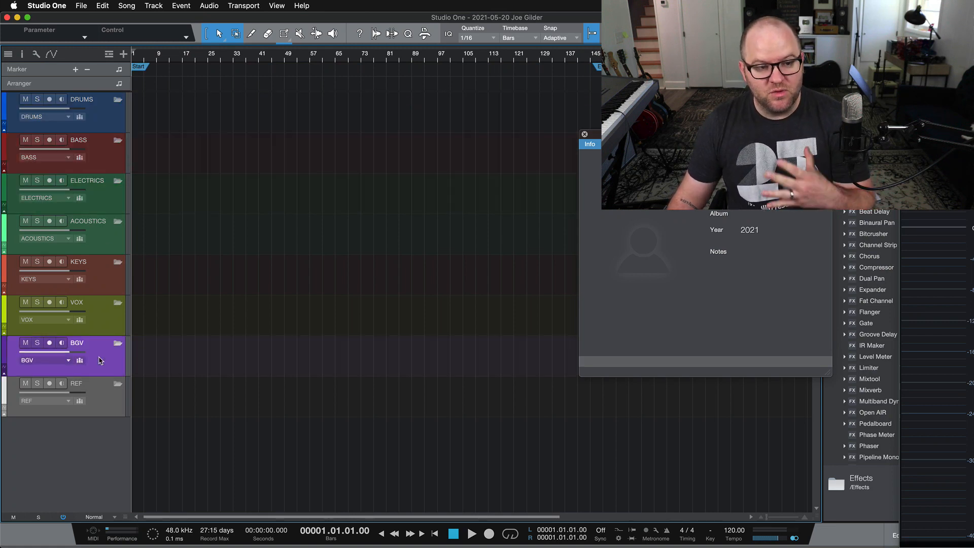
key(F3)
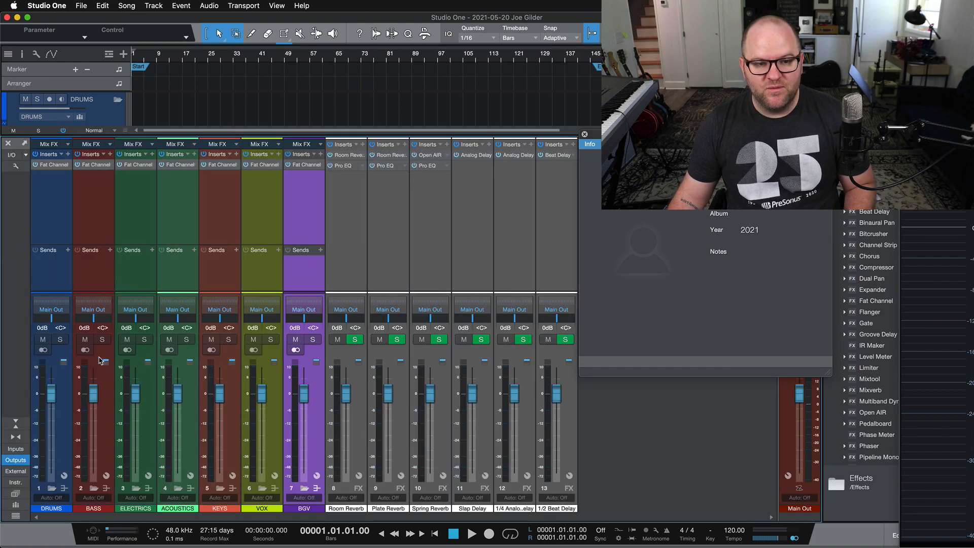
click(64, 214)
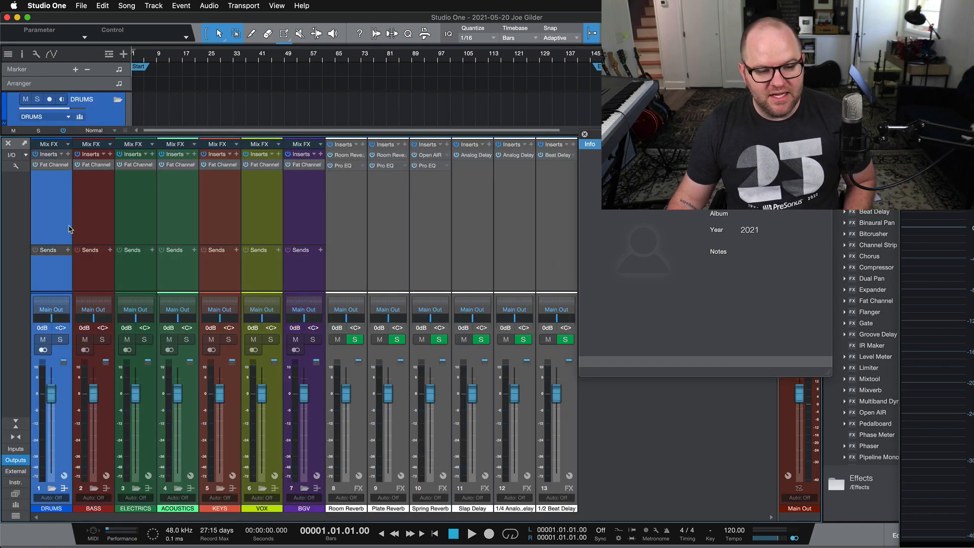
shift+click(294, 218)
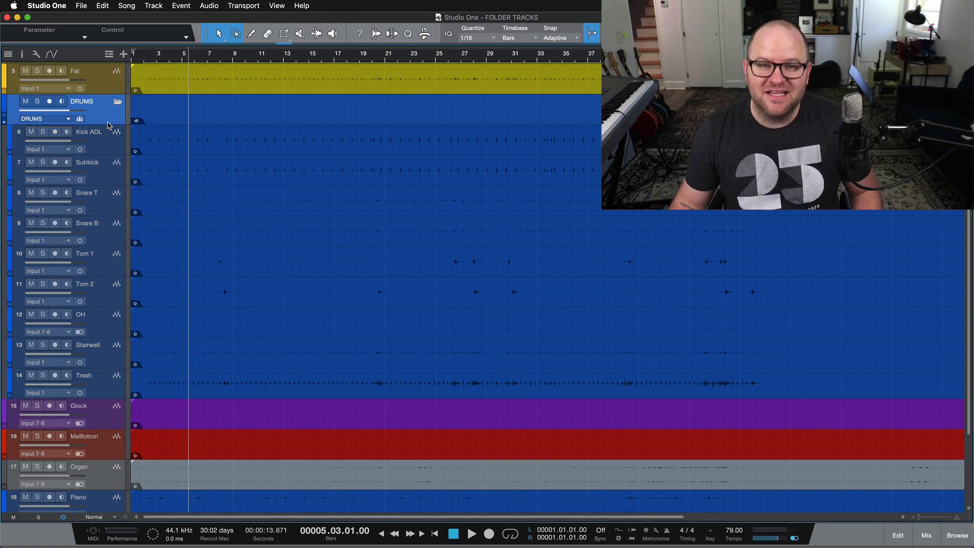
Return to the FOLDER TRACKS song, and collapse and re-expand the DRUMS folder in the track list.
click(104, 150)
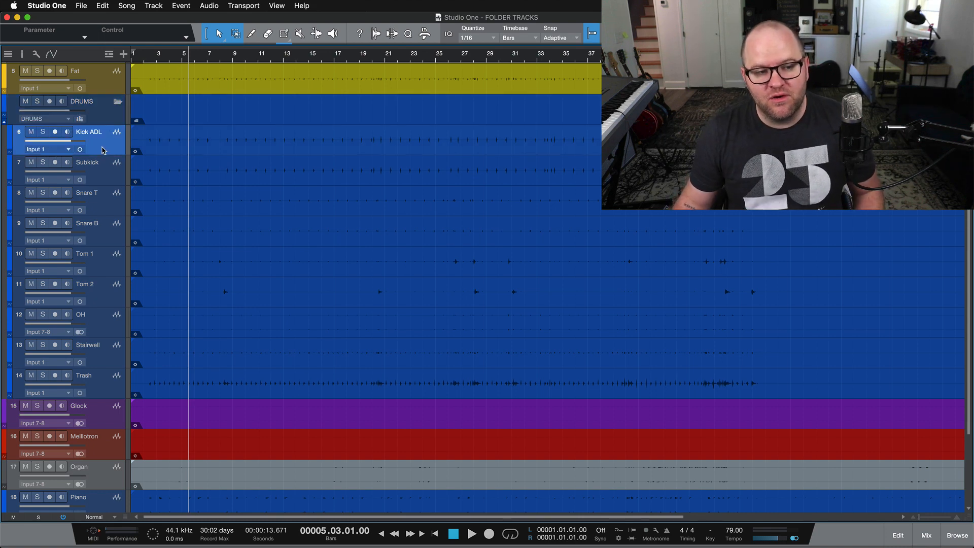
click(118, 101)
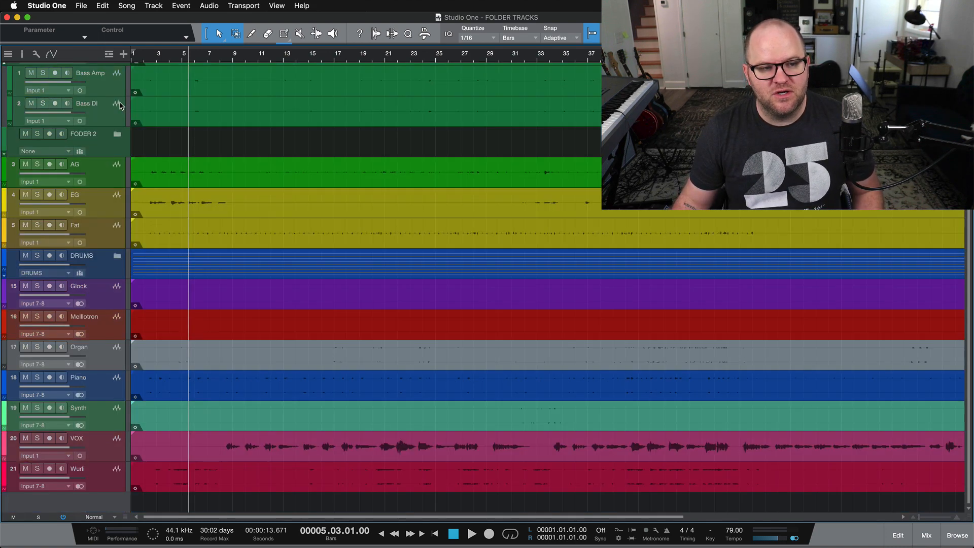
click(122, 108)
click(118, 257)
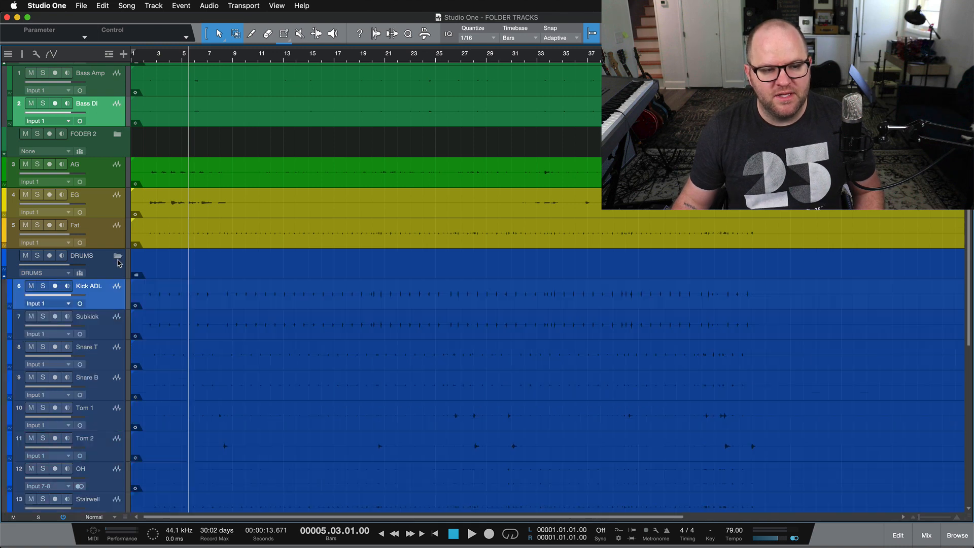
scroll(173, 273, down, 5)
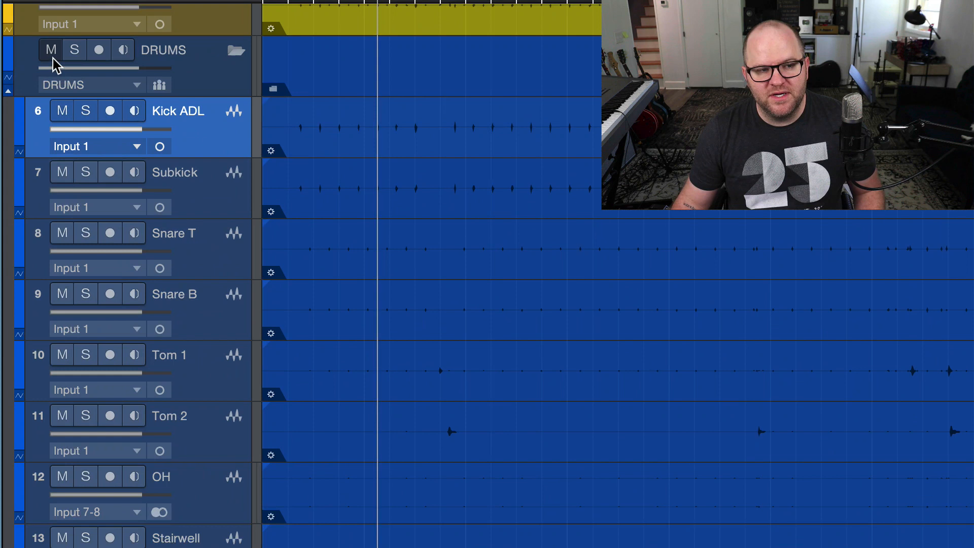
Mute and unmute the whole DRUMS folder, and try its volume slider in the track list.
click(52, 58)
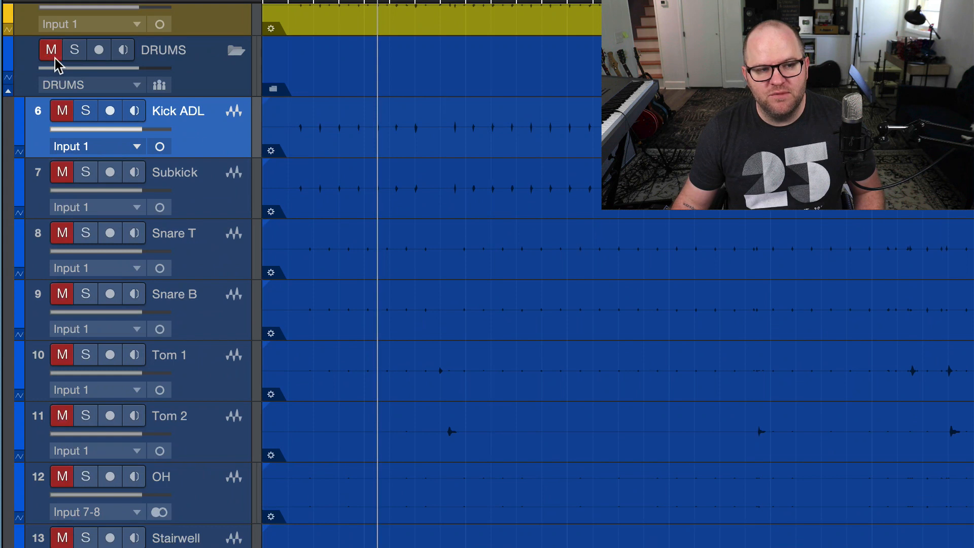
click(55, 58)
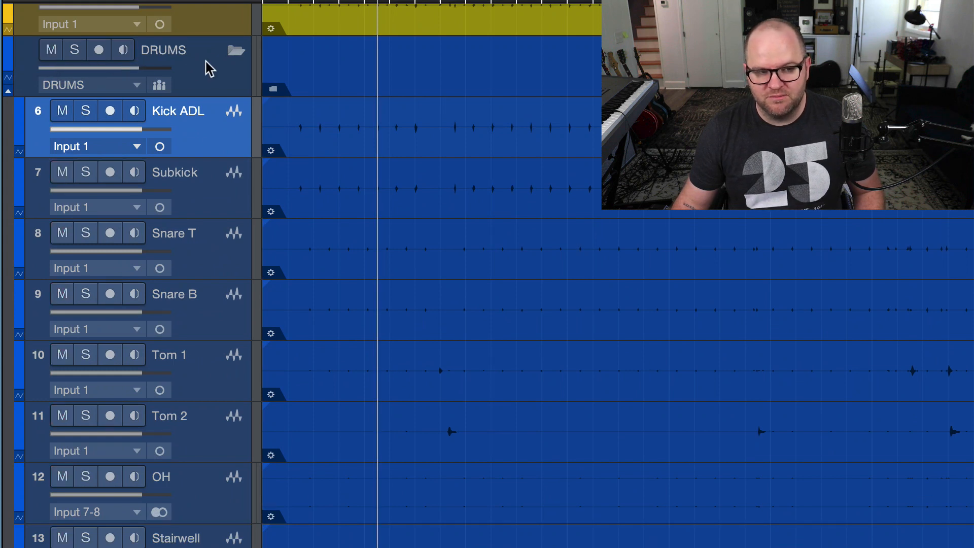
drag(127, 68, 138, 77)
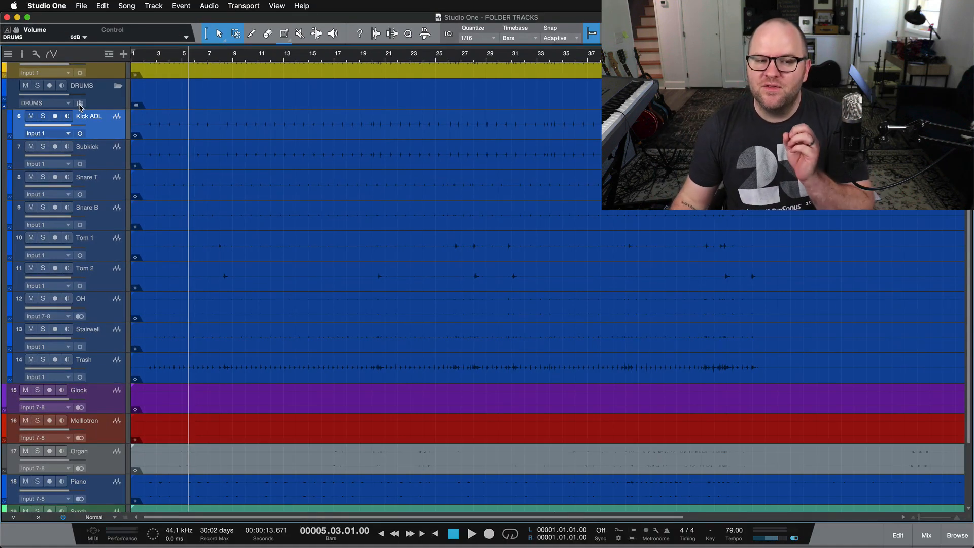
Try to group the tracks from Kick ADL through Trash under the name DRUMS.
click(106, 152)
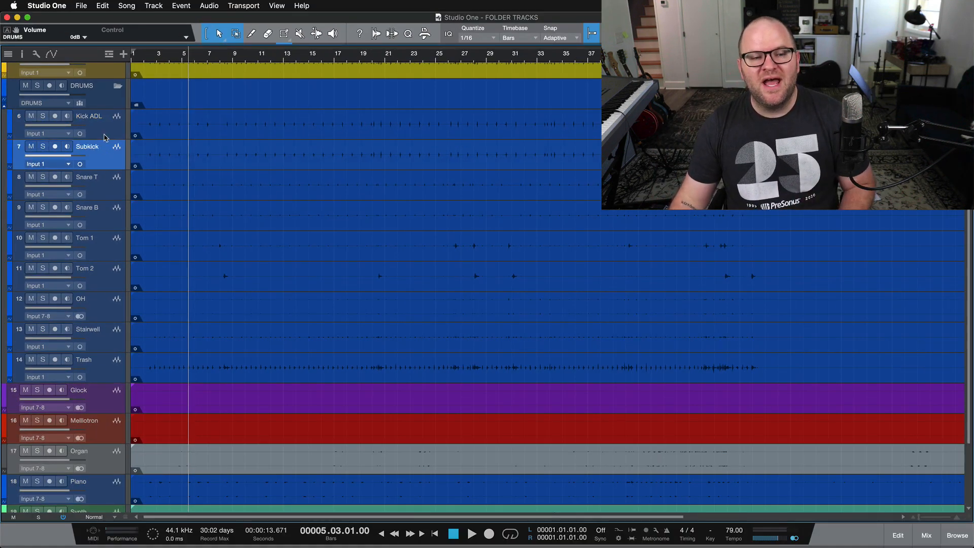
click(105, 136)
shift+click(113, 359)
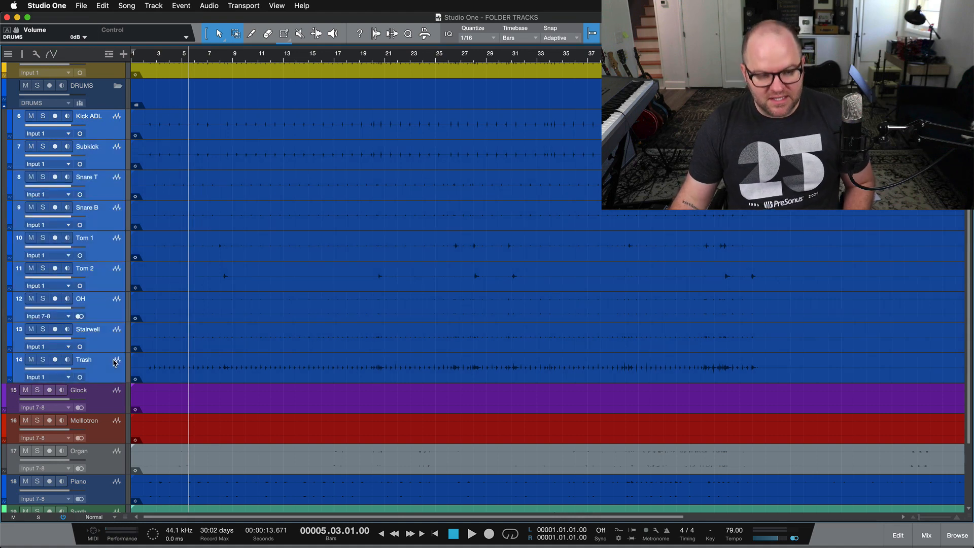
key(ctrl+g)
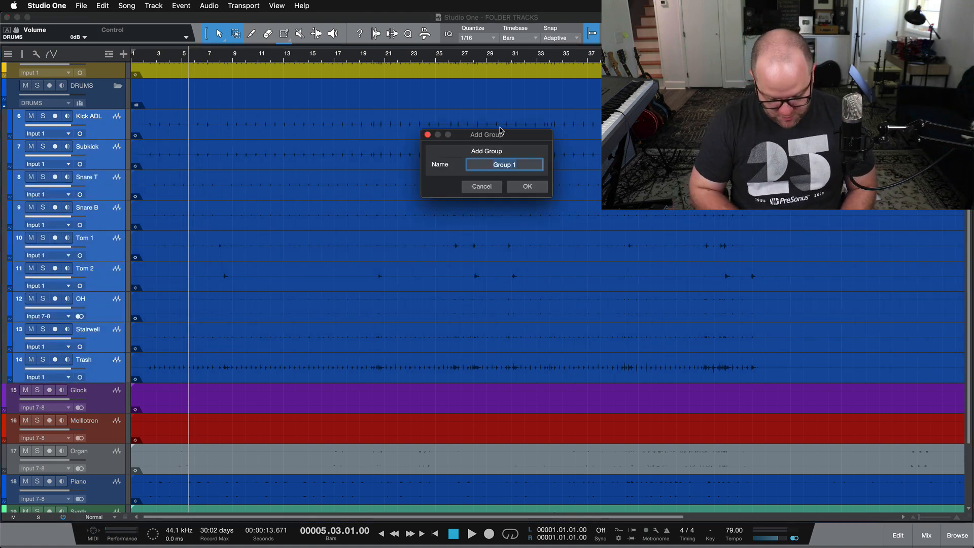
text(DRUMS)
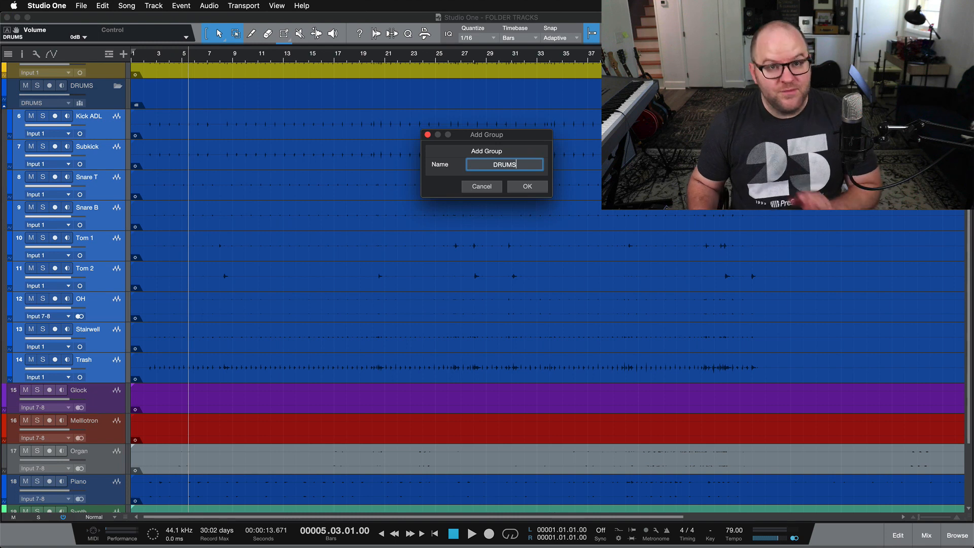
key(Return)
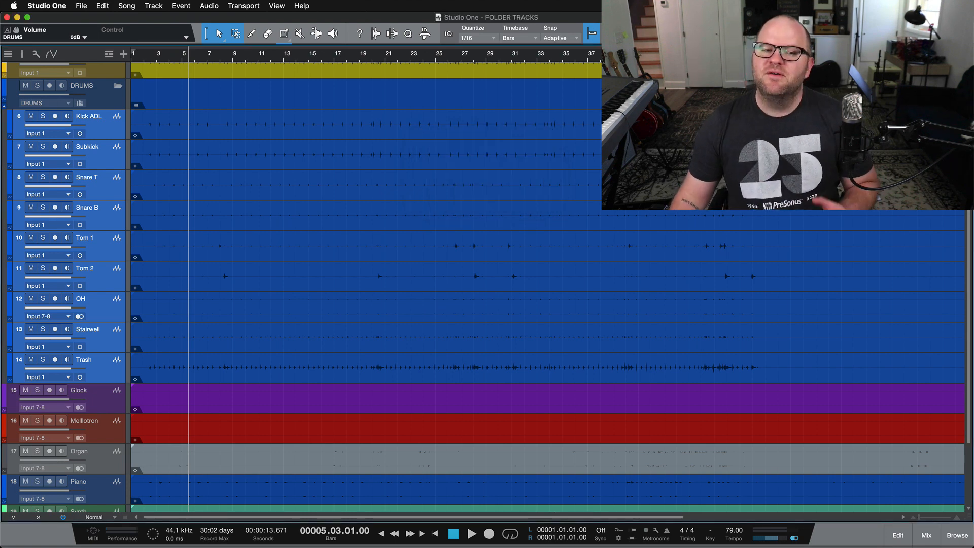
Group all tracks inside the DRUMS folder from the folder track itself, and select the grouped events through Kick ADL.
click(109, 96)
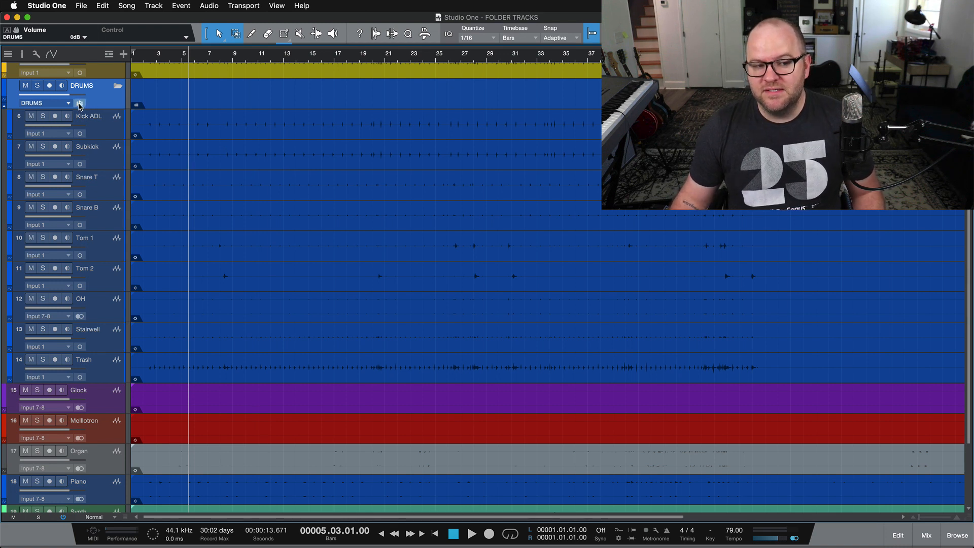
click(103, 130)
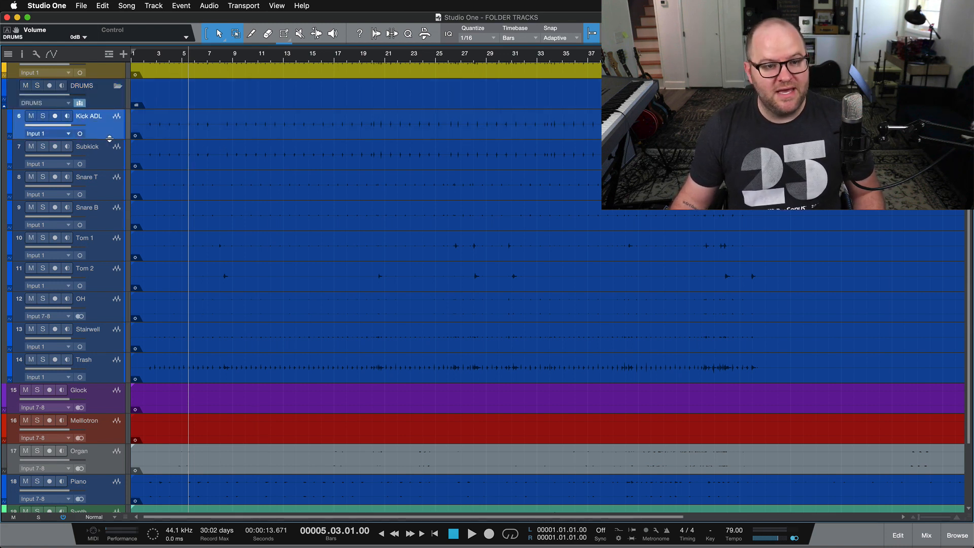
click(427, 128)
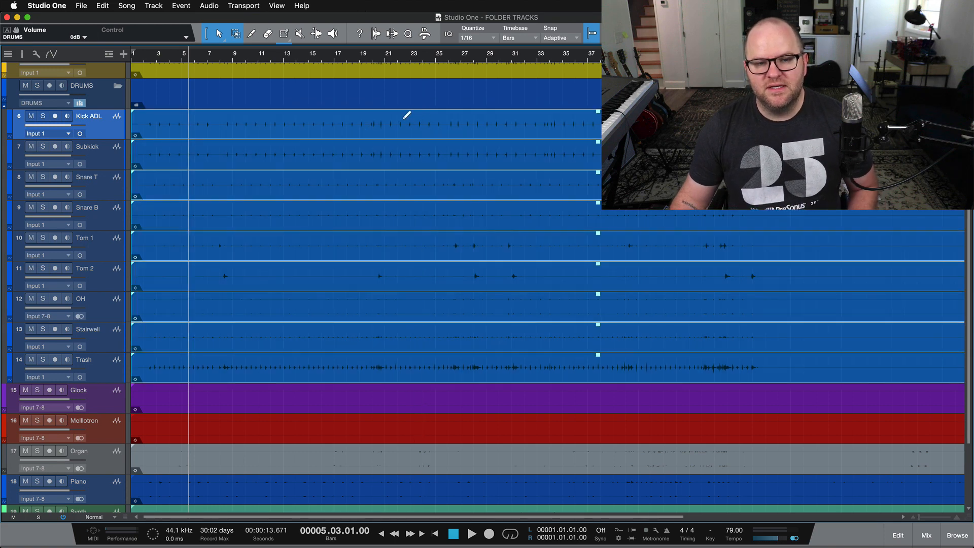
Delete about bars 20 to 37 on the grouped drum tracks, and move the remaining events to start near bars 11 and 32.
drag(376, 116, 591, 378)
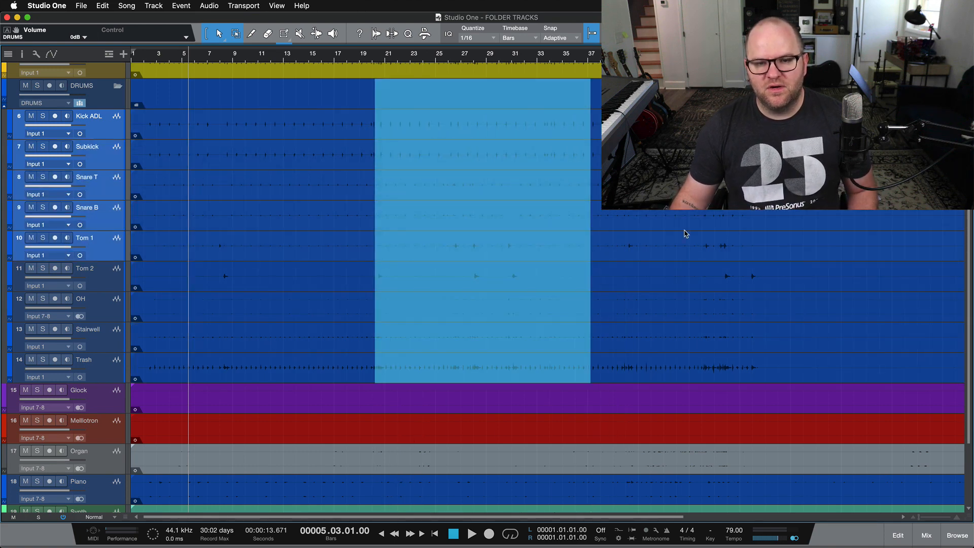
key(Delete)
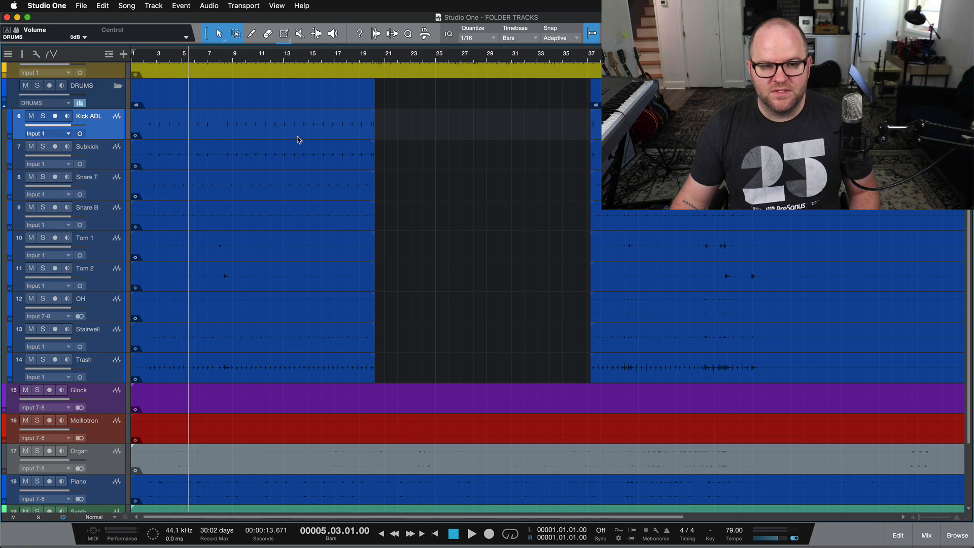
drag(298, 136, 350, 127)
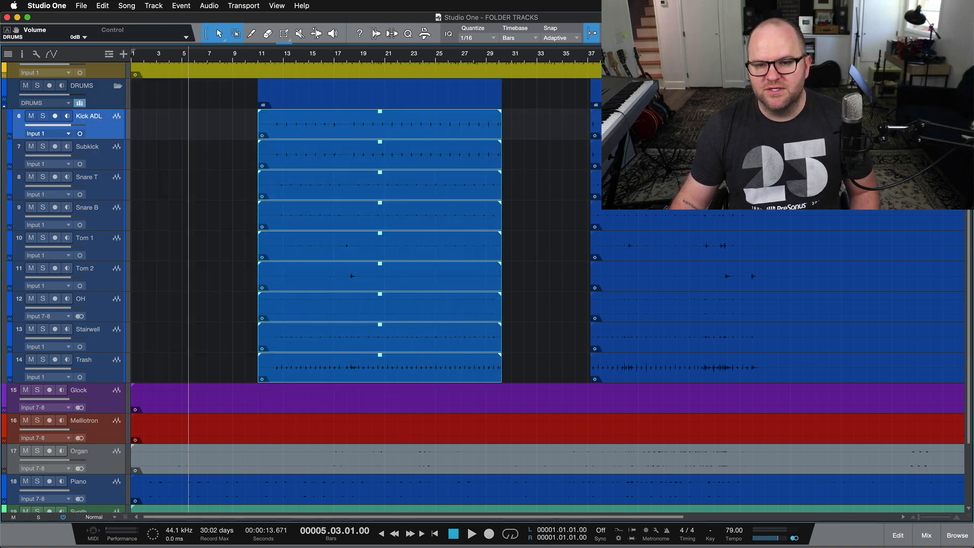
drag(676, 127, 620, 127)
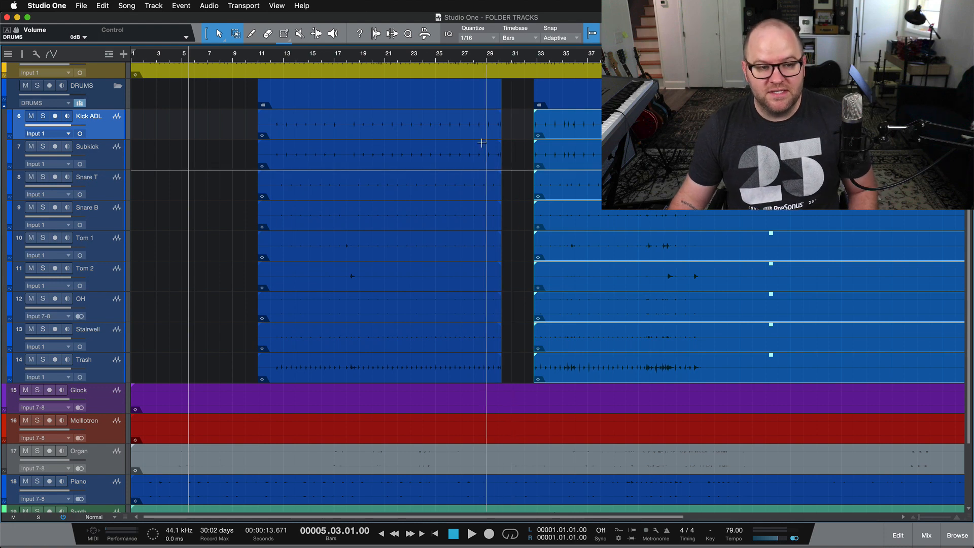
Test the grouped drum faders in the console by moving the Snare B fader and resetting it to 0 dB.
key(F3)
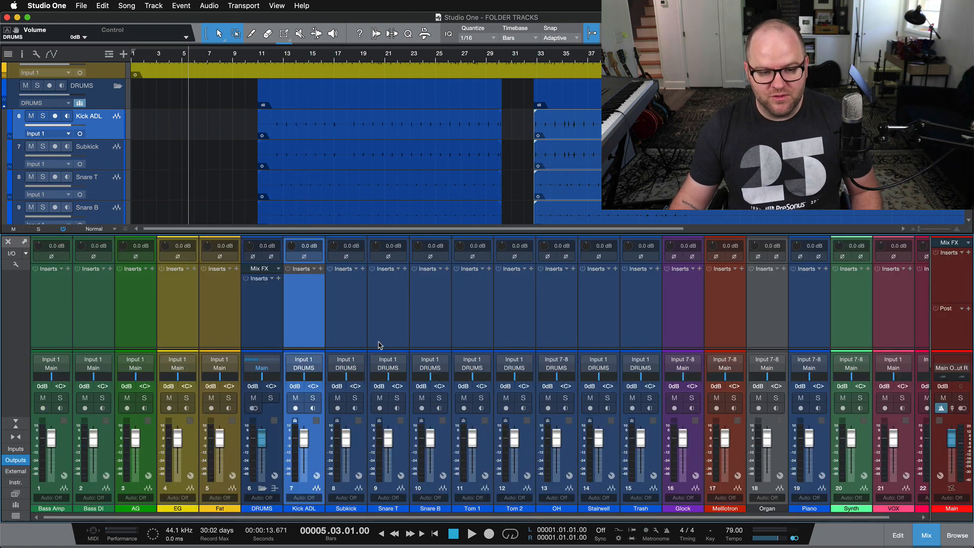
mouse_move(430, 437)
mouse_down()
mouse_move(431, 449)
mouse_move(431, 441)
mouse_up()
alt+click(430, 440)
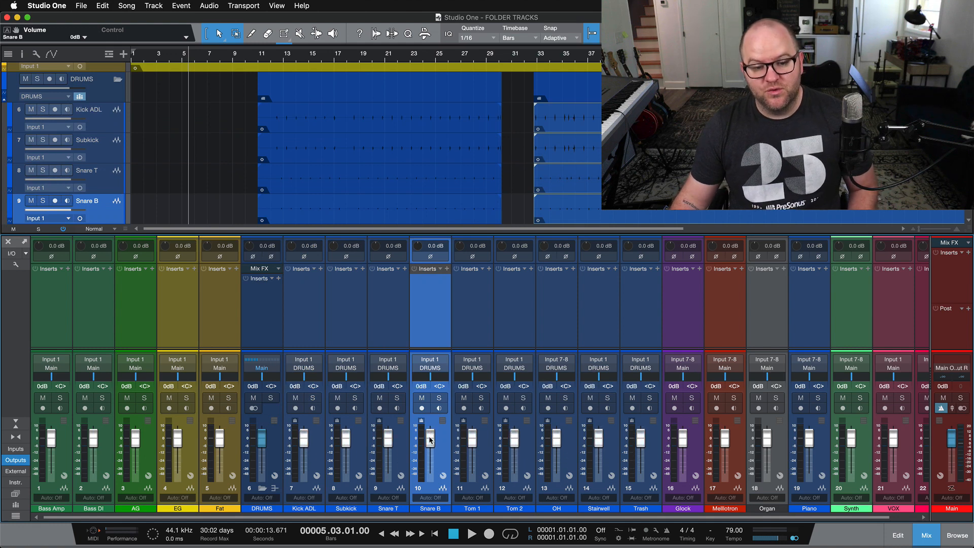
key(F3)
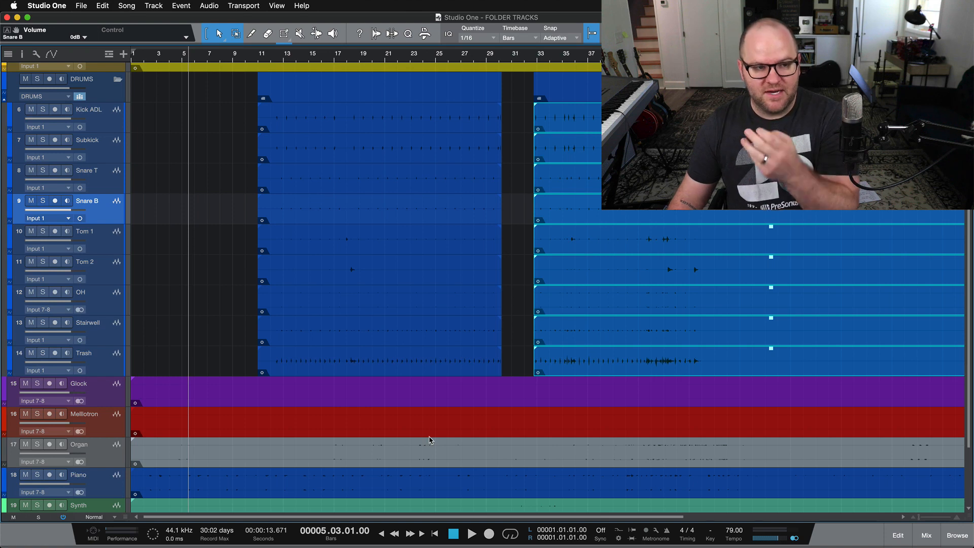
Add a layer named take 2 to the grouped drum tracks from Kick ADL's inspector, and switch back to the original layer.
click(116, 114)
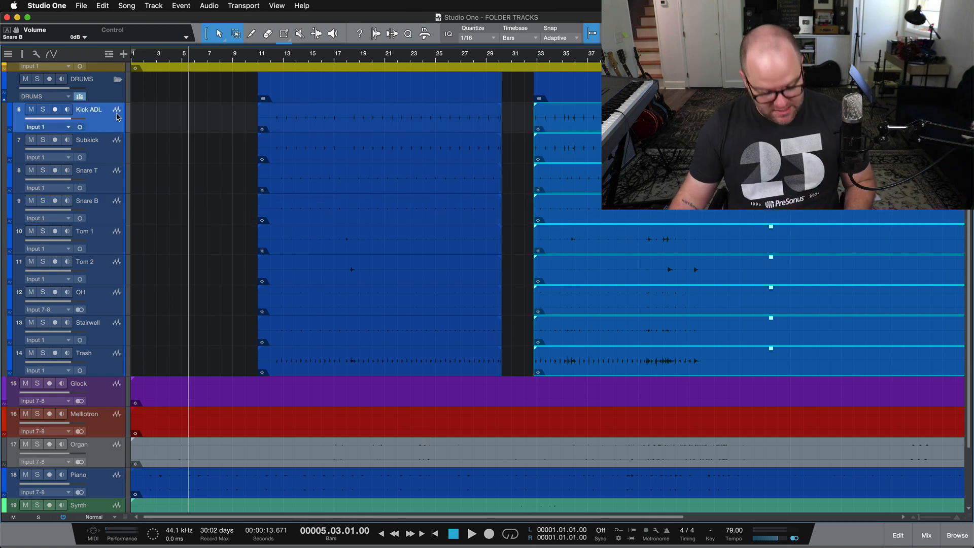
key(F4)
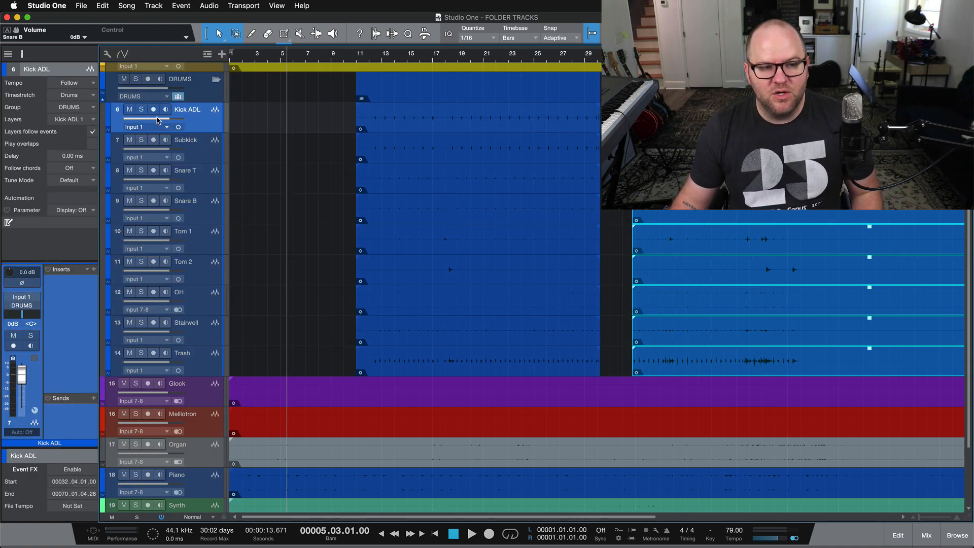
click(68, 120)
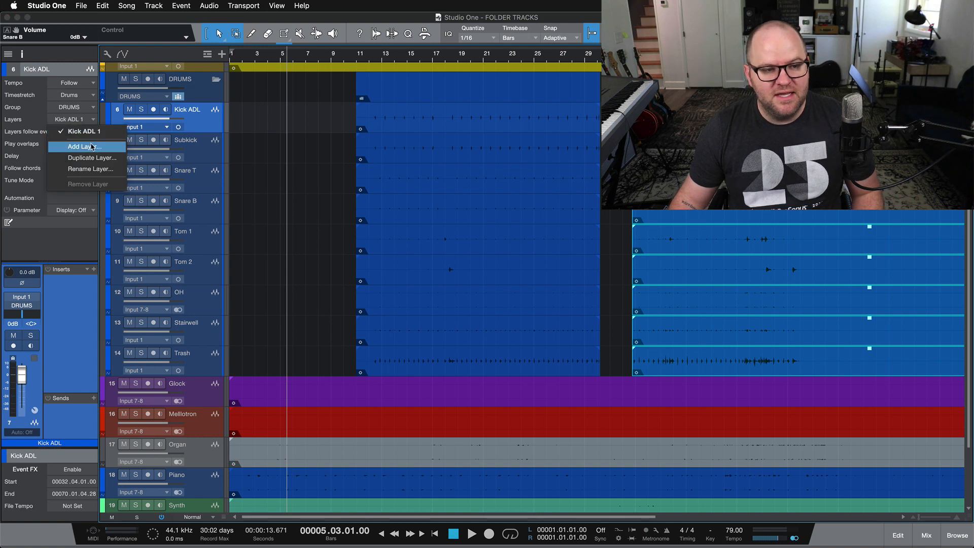
click(99, 151)
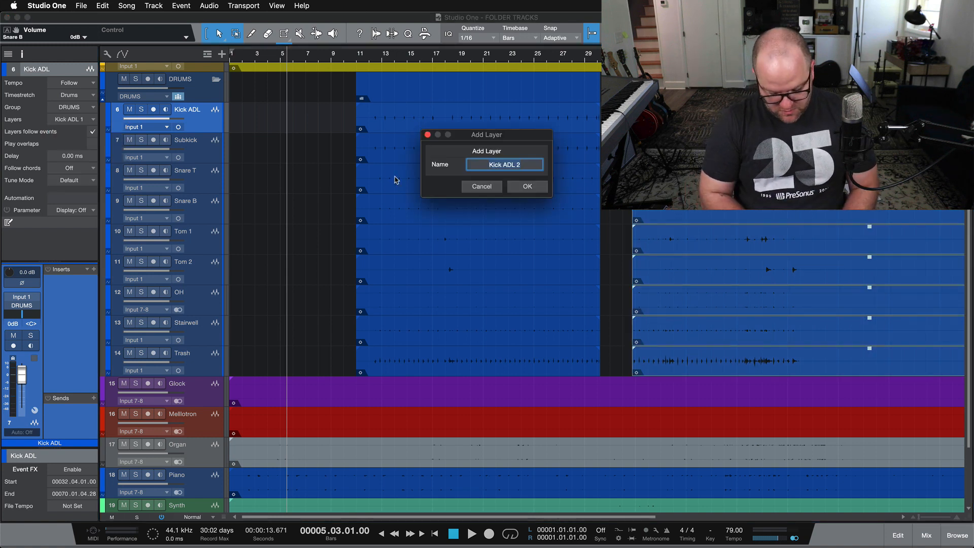
text(take 2)
key(Return)
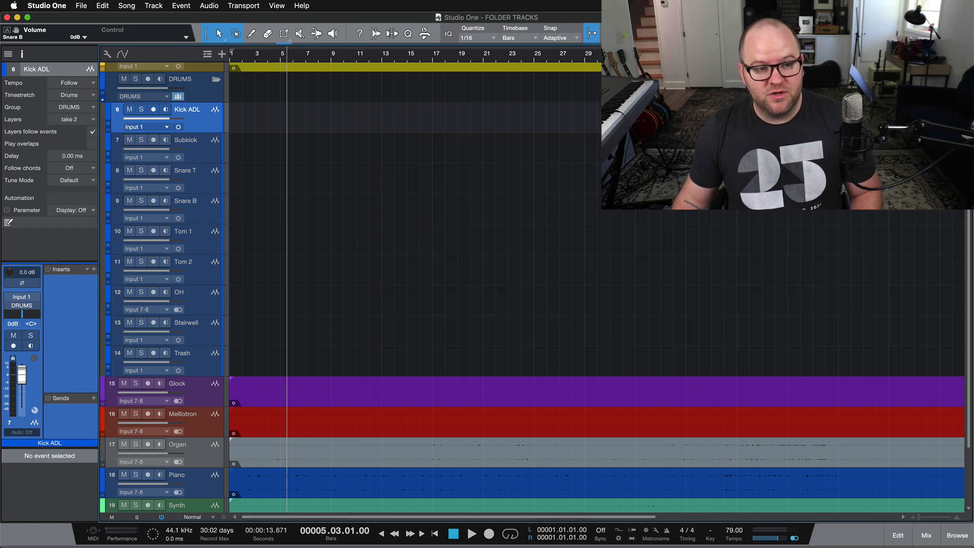
click(75, 121)
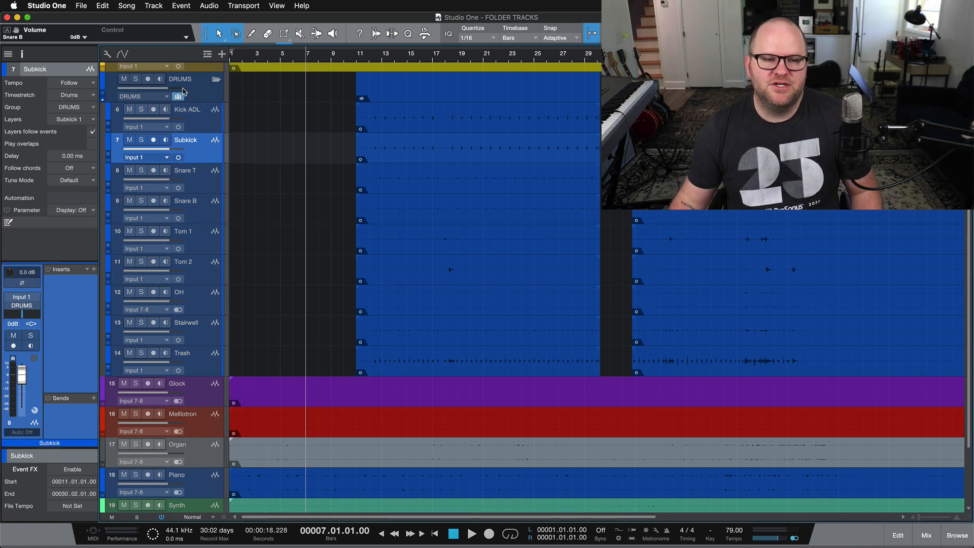
Ungroup the DRUMS folder's tracks, and move the first Subkick event earlier and the first Snare T event to 13.02.01.00 individually.
click(178, 96)
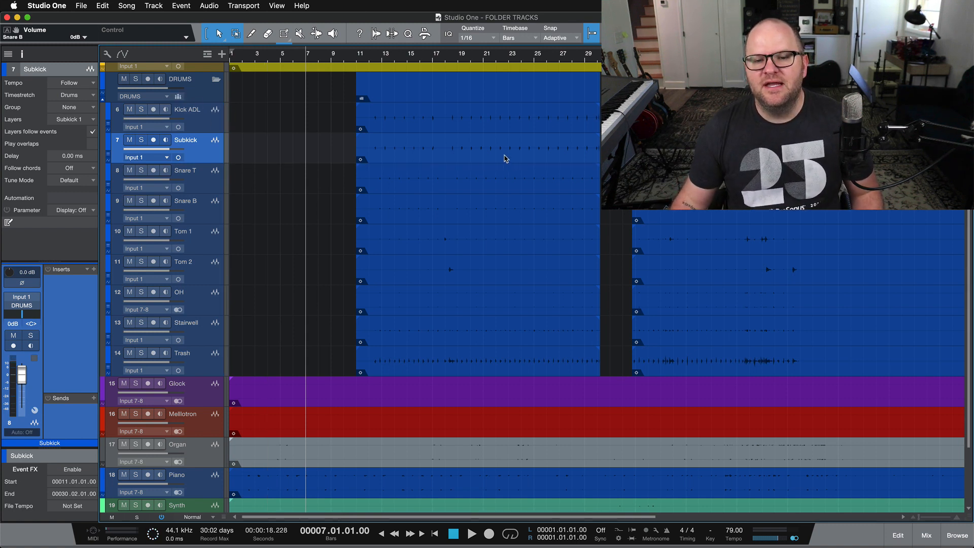
drag(506, 158, 427, 159)
drag(459, 188, 487, 186)
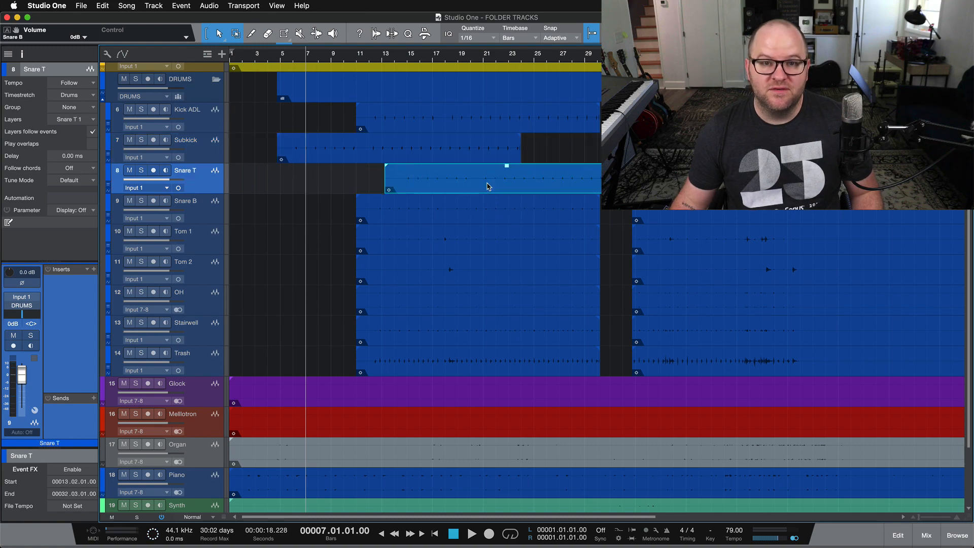